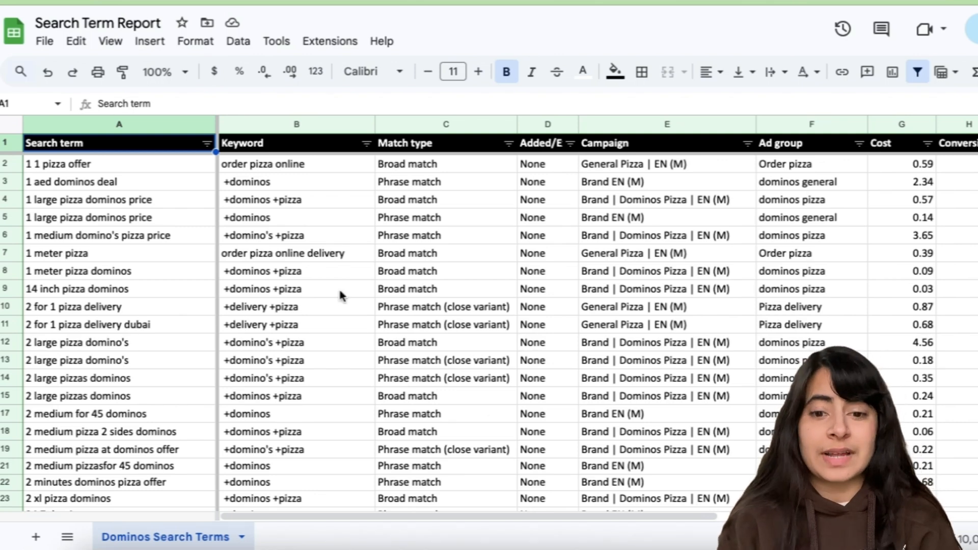
{"action": "scroll", "coordinate": [340, 295], "scroll_direction": "down", "scroll_amount": 2}
{"action": "scroll", "coordinate": [339, 294], "scroll_direction": "down", "scroll_amount": 10}
{"action": "scroll", "coordinate": [339, 294], "scroll_direction": "down", "scroll_amount": 5}
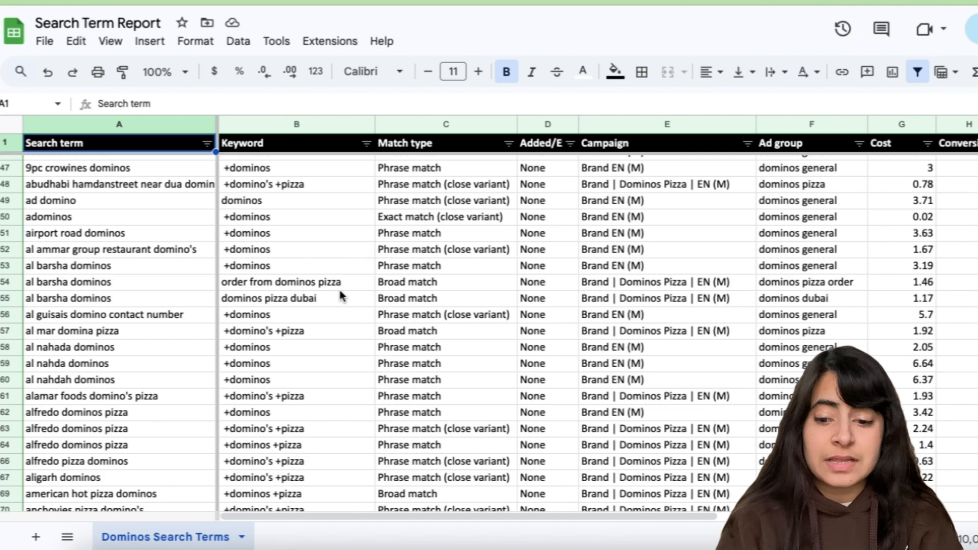
{"action": "scroll", "coordinate": [349, 207], "scroll_direction": "down", "scroll_amount": 15}
{"action": "scroll", "coordinate": [313, 393], "scroll_direction": "down", "scroll_amount": 15}
{"action": "scroll", "coordinate": [86, 327], "scroll_direction": "down", "scroll_amount": 20}
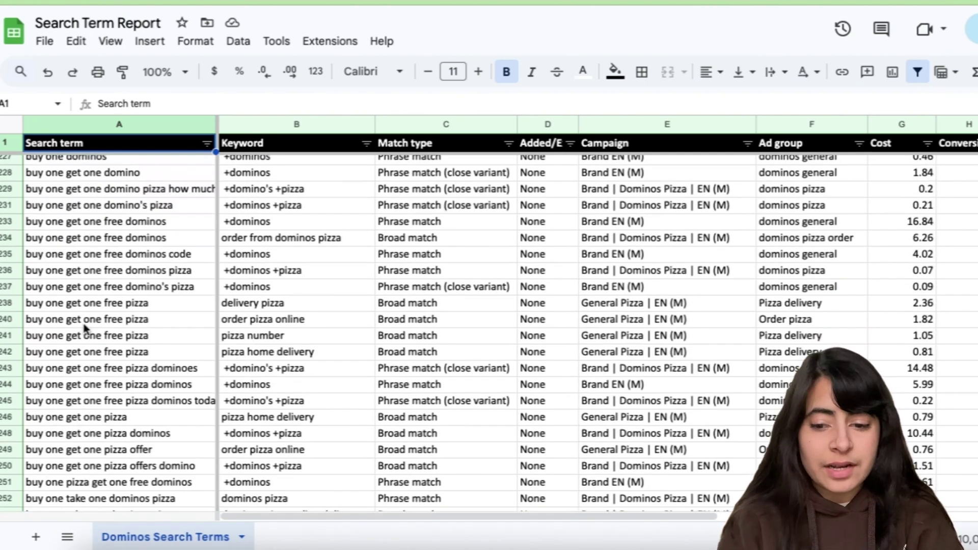
Step: Inspect the extent of the search-term data down column A and back to the header row
{"action": "left_click", "coordinate": [64, 302]}
{"action": "key", "text": "ctrl+shift+Down"}
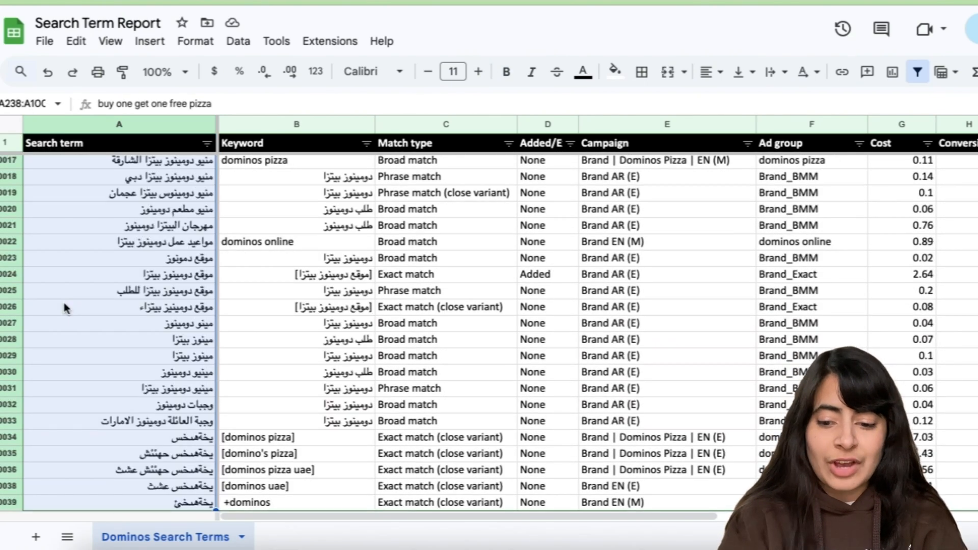
{"action": "scroll", "coordinate": [54, 352], "scroll_direction": "down", "scroll_amount": 1}
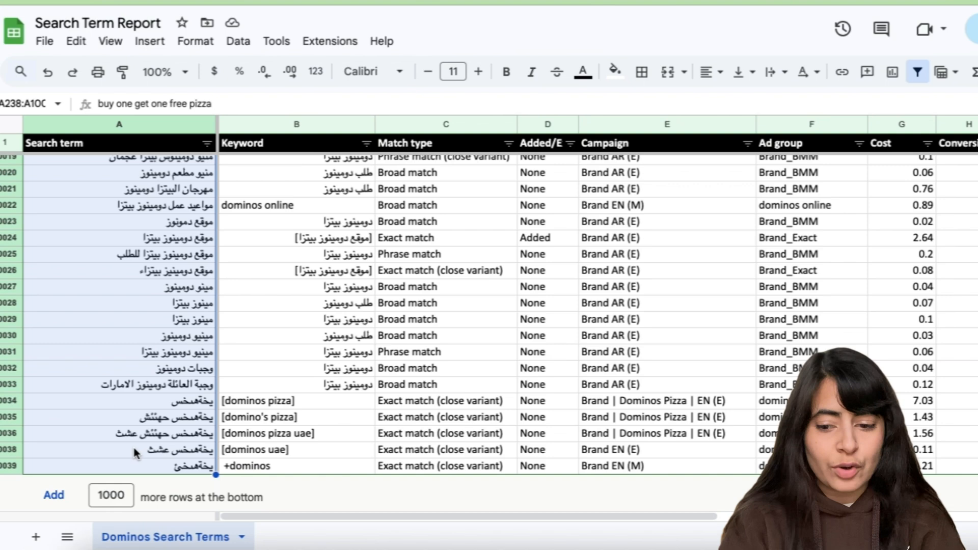
{"action": "left_click", "coordinate": [284, 143]}
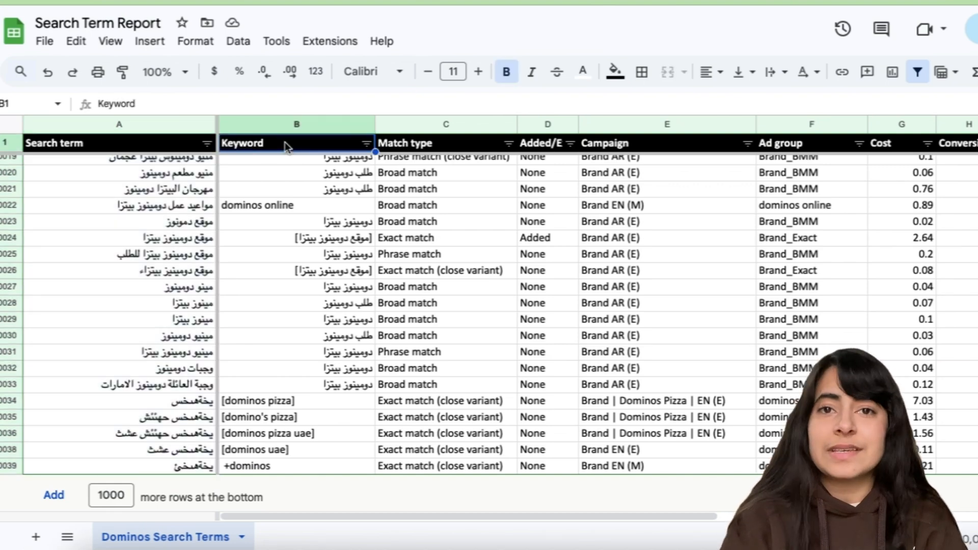
{"action": "key", "text": "Down"}
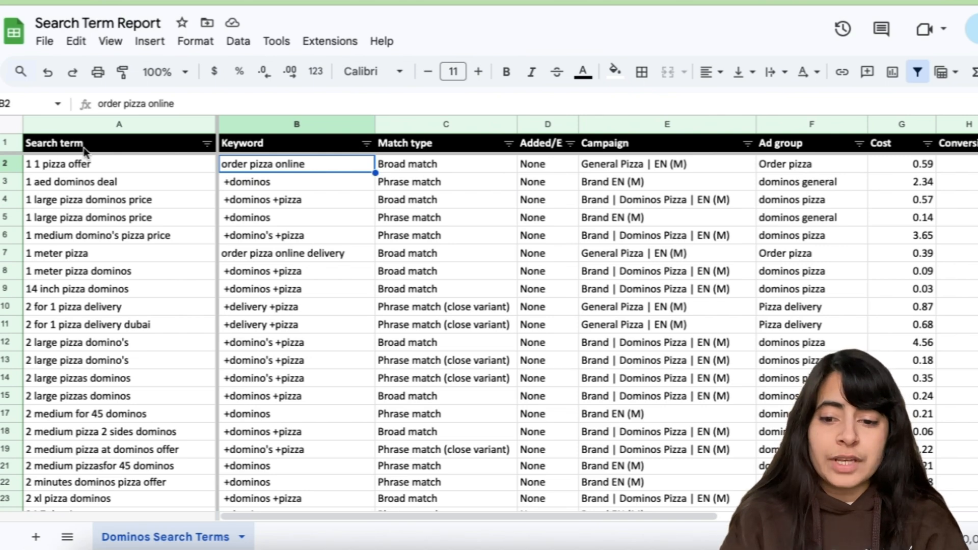
{"action": "left_click", "coordinate": [86, 148]}
Step: Review the Search term, Keyword, Campaign and Ad group columns, returning to cell A2
{"action": "left_click", "coordinate": [96, 126]}
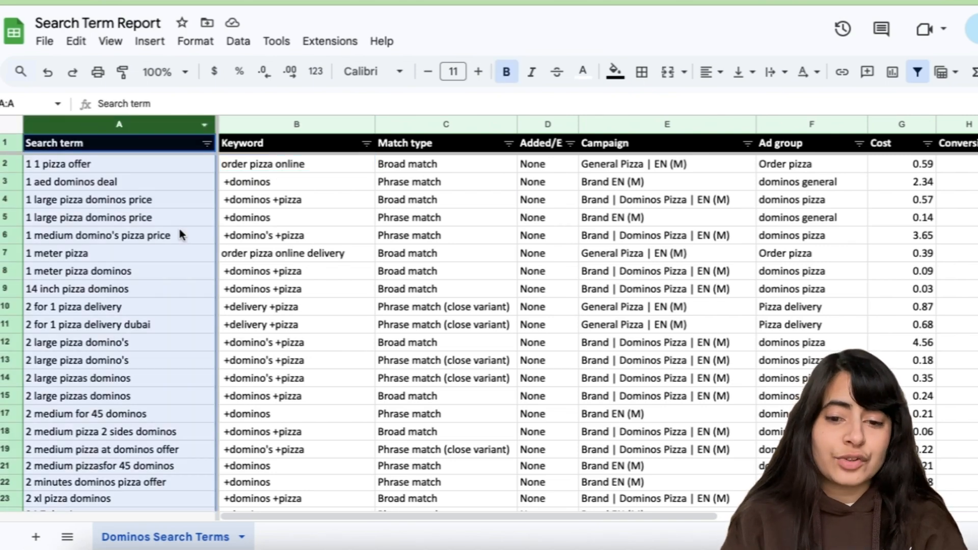
{"action": "left_click", "coordinate": [272, 123]}
{"action": "left_click", "coordinate": [677, 127]}
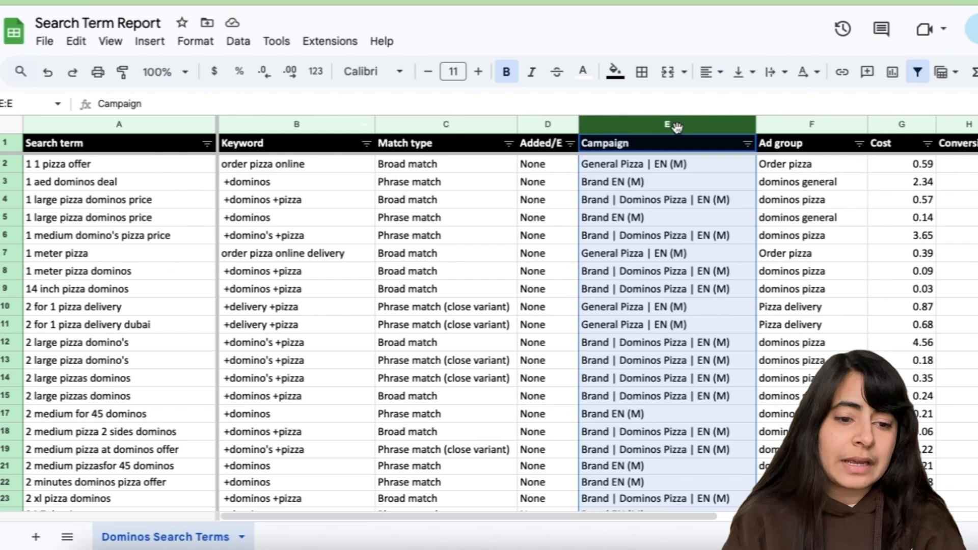
{"action": "left_click", "coordinate": [815, 127]}
{"action": "left_click", "coordinate": [140, 169]}
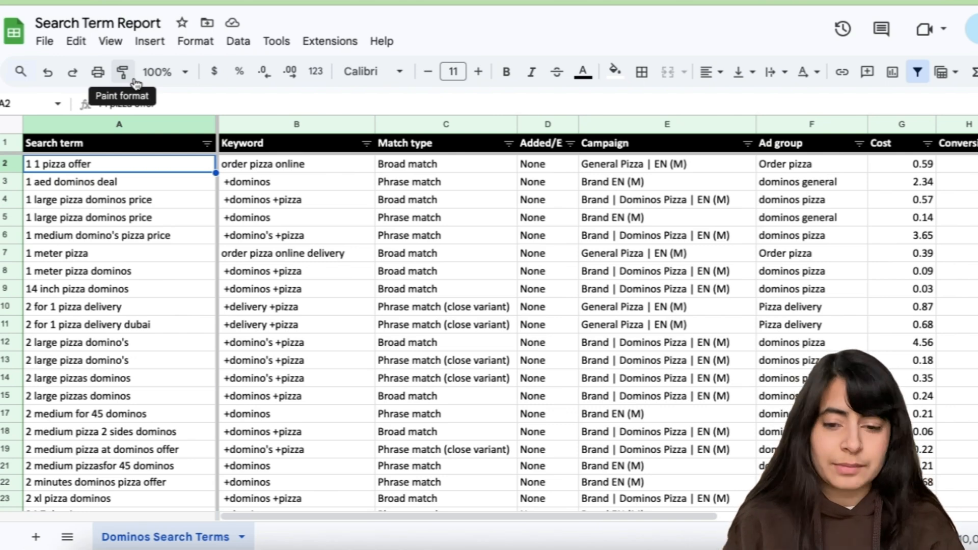
Step: Start a pivot table from the Dominos Search Terms data via Insert > Pivot table
{"action": "left_click", "coordinate": [153, 43]}
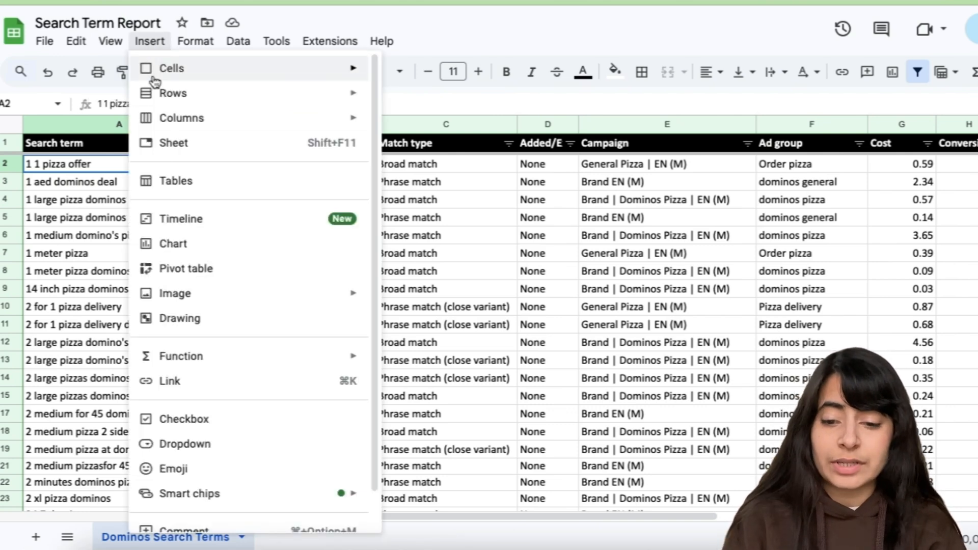
{"action": "left_click", "coordinate": [172, 271]}
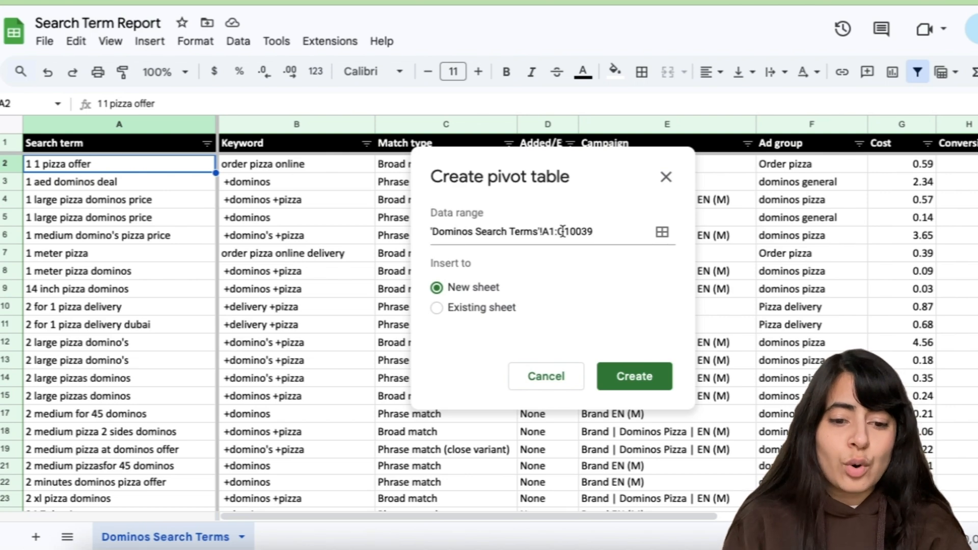
{"action": "scroll", "coordinate": [904, 283], "scroll_direction": "right", "scroll_amount": 4}
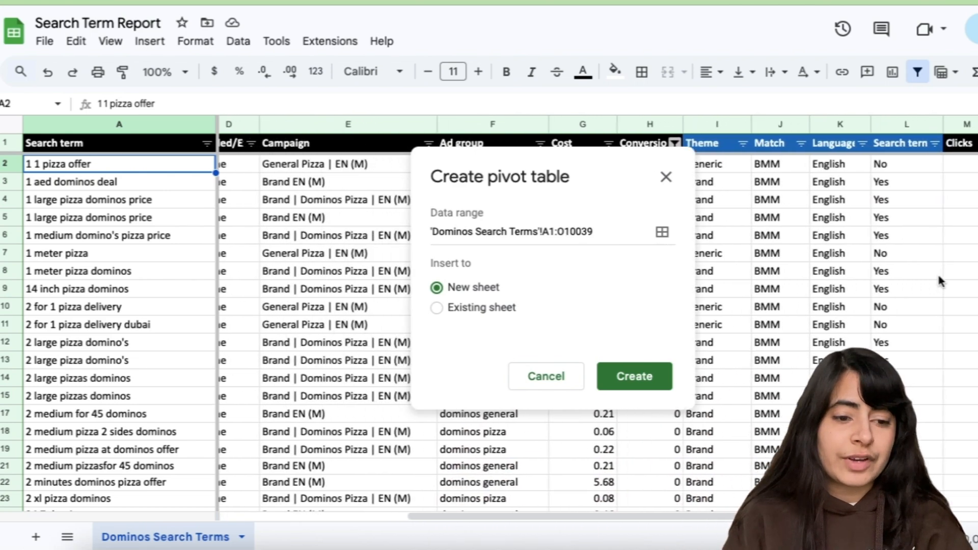
{"action": "scroll", "coordinate": [942, 283], "scroll_direction": "right", "scroll_amount": 2}
{"action": "scroll", "coordinate": [942, 283], "scroll_direction": "right", "scroll_amount": 2}
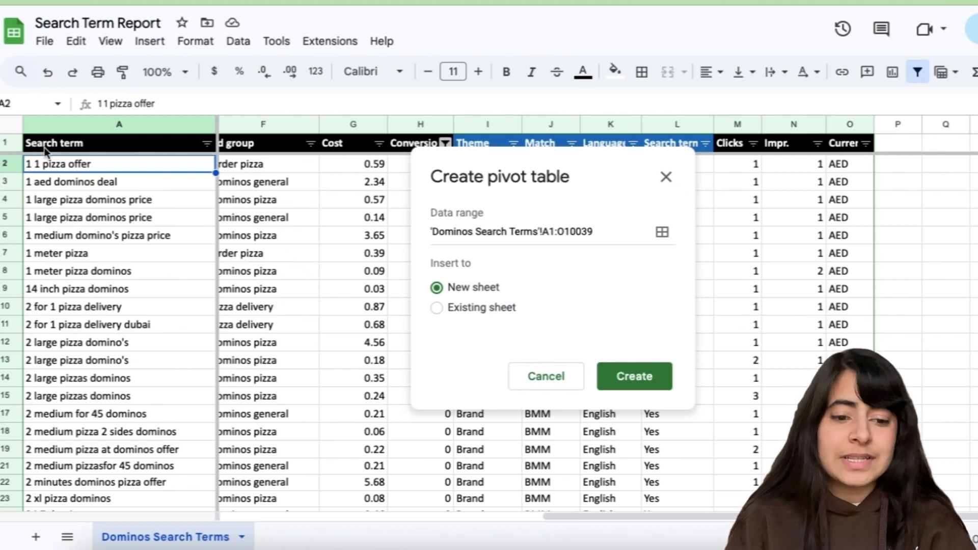
{"action": "scroll", "coordinate": [115, 321], "scroll_direction": "down", "scroll_amount": 2}
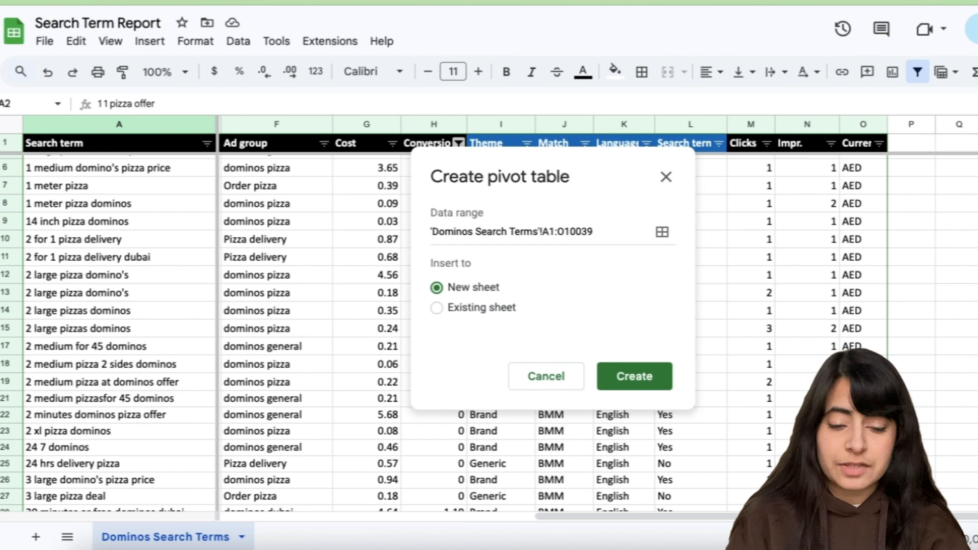
Step: Create the pivot table on a new sheet with Campaign as rows and widen column A to fit the names
{"action": "left_click", "coordinate": [646, 378]}
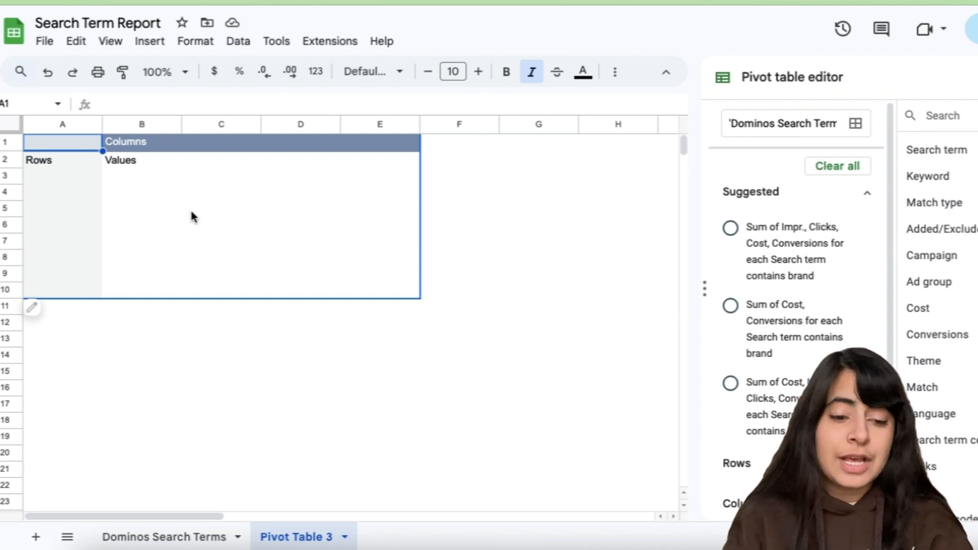
{"action": "scroll", "coordinate": [821, 313], "scroll_direction": "down", "scroll_amount": 3}
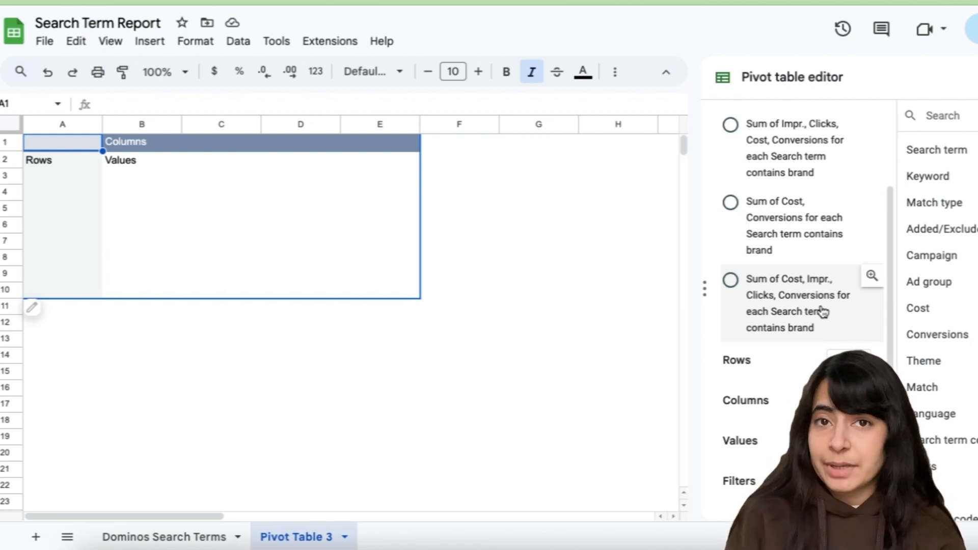
{"action": "scroll", "coordinate": [911, 381], "scroll_direction": "down", "scroll_amount": 1}
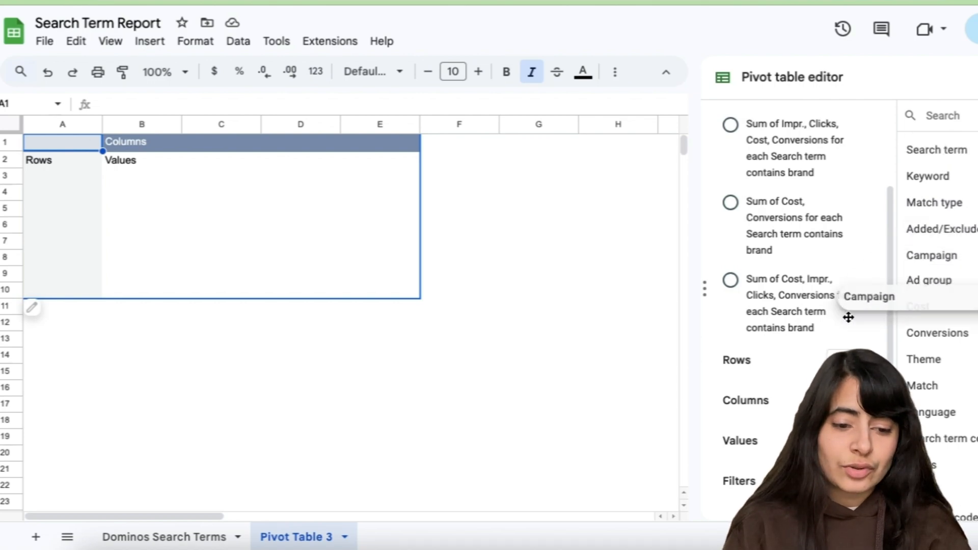
{"action": "left_click_drag", "start_coordinate": [927, 240], "coordinate": [753, 390]}
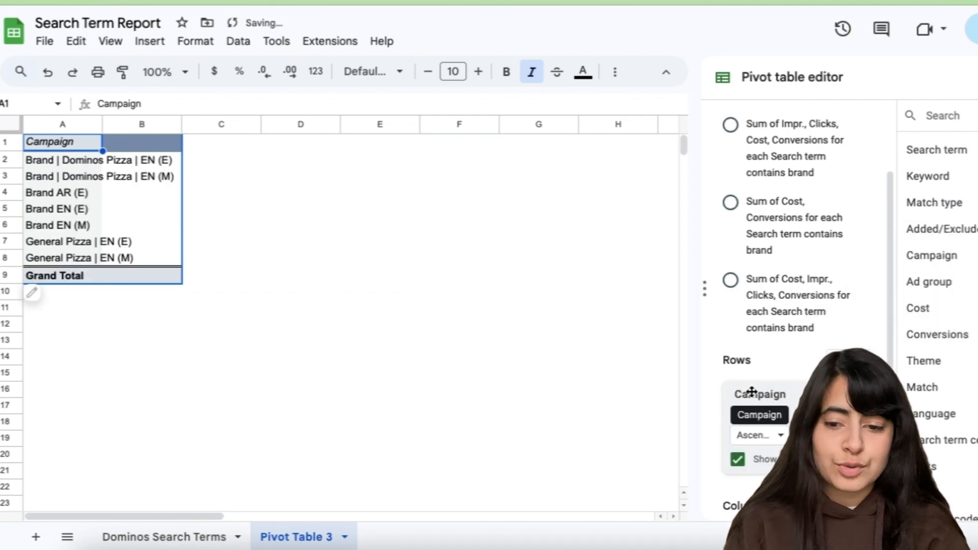
{"action": "left_click_drag", "start_coordinate": [102, 125], "coordinate": [193, 125]}
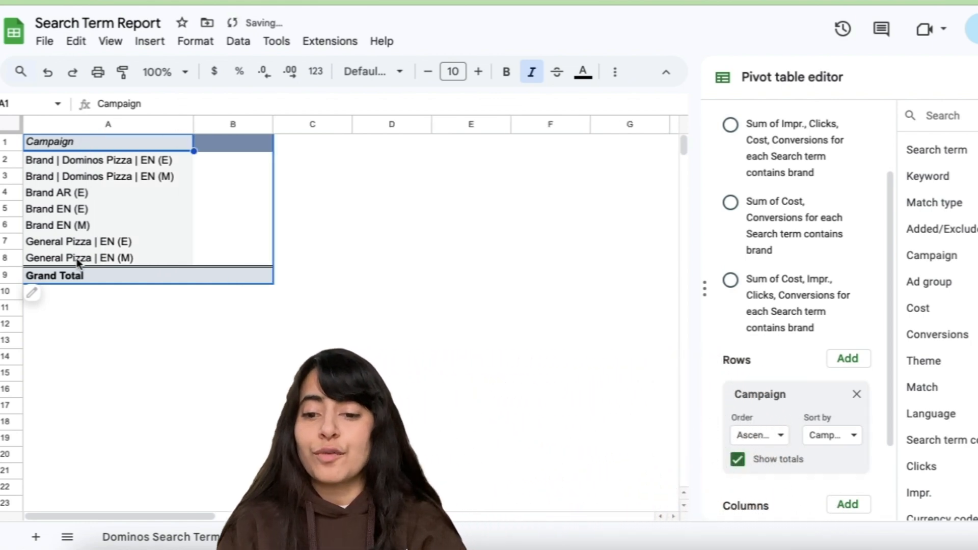
{"action": "left_click", "coordinate": [65, 124]}
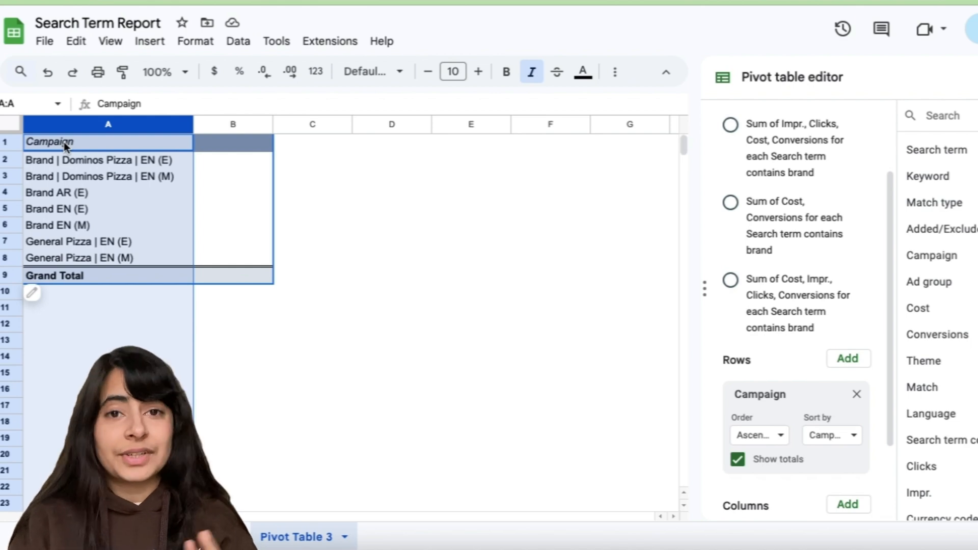
{"action": "left_click", "coordinate": [203, 161]}
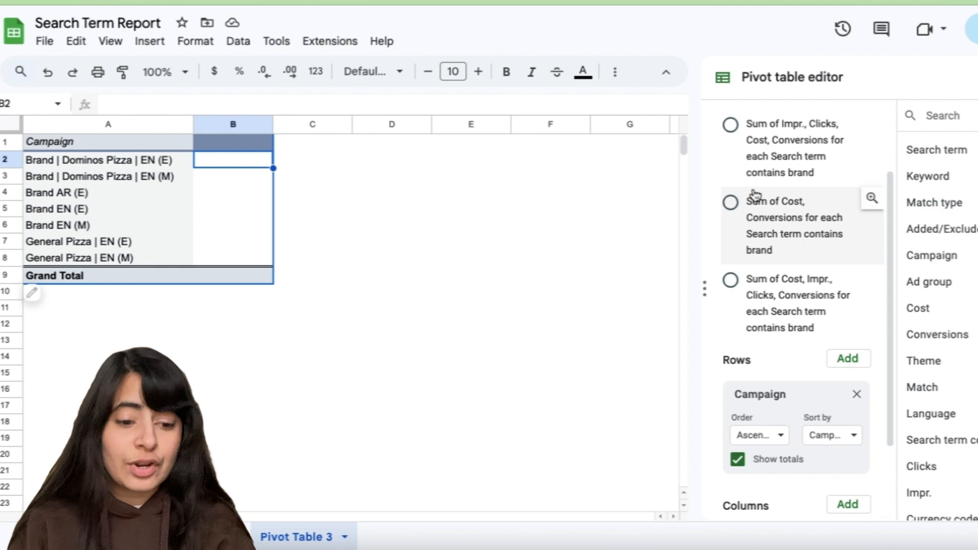
{"action": "scroll", "coordinate": [811, 409], "scroll_direction": "down", "scroll_amount": 2}
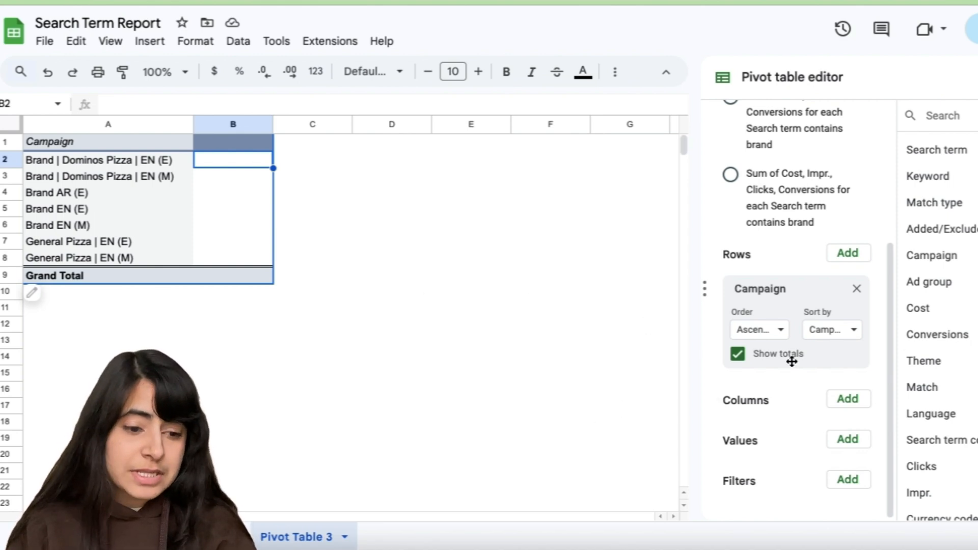
Step: Try Keyword count as a value, inspect B2:B8, then remove it again
{"action": "left_click_drag", "start_coordinate": [935, 180], "coordinate": [763, 491]}
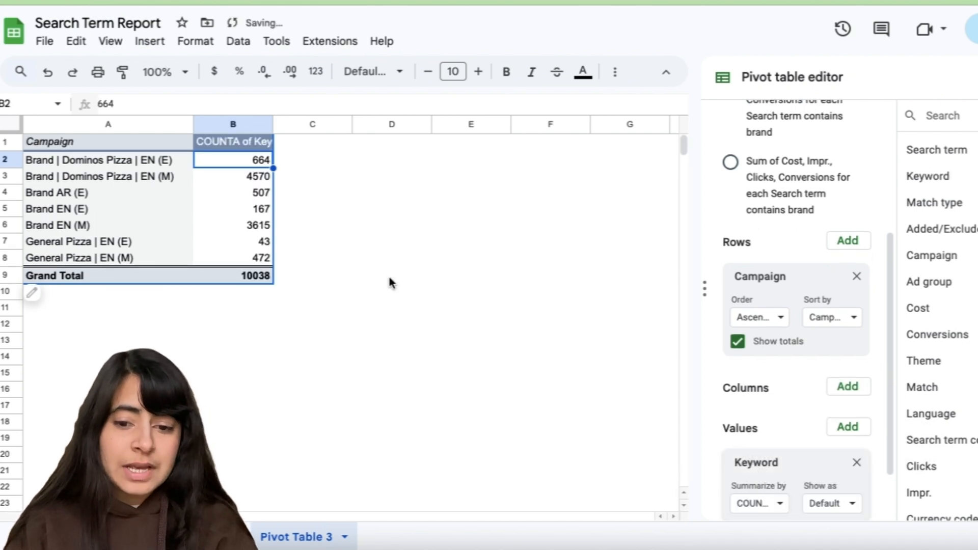
{"action": "left_click_drag", "start_coordinate": [246, 163], "coordinate": [247, 267]}
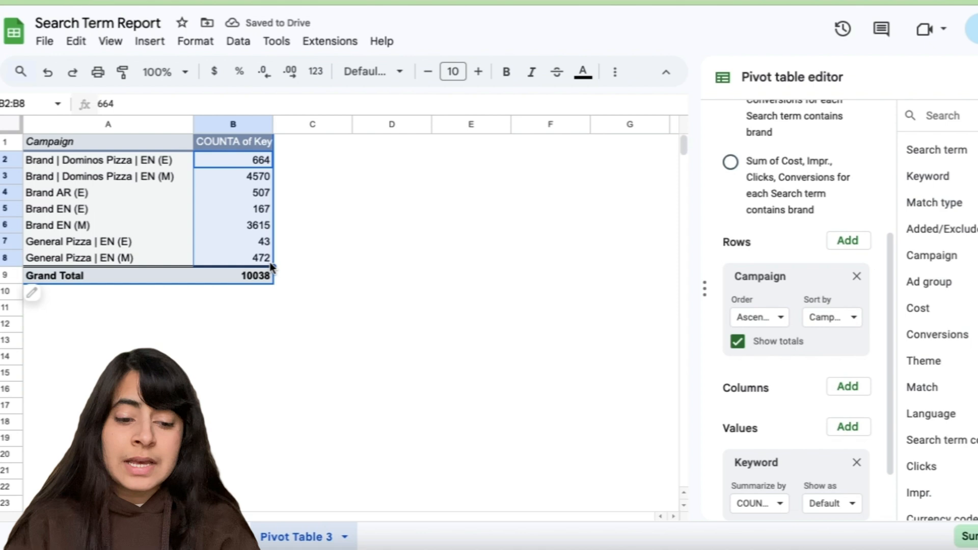
{"action": "scroll", "coordinate": [841, 456], "scroll_direction": "down", "scroll_amount": 1}
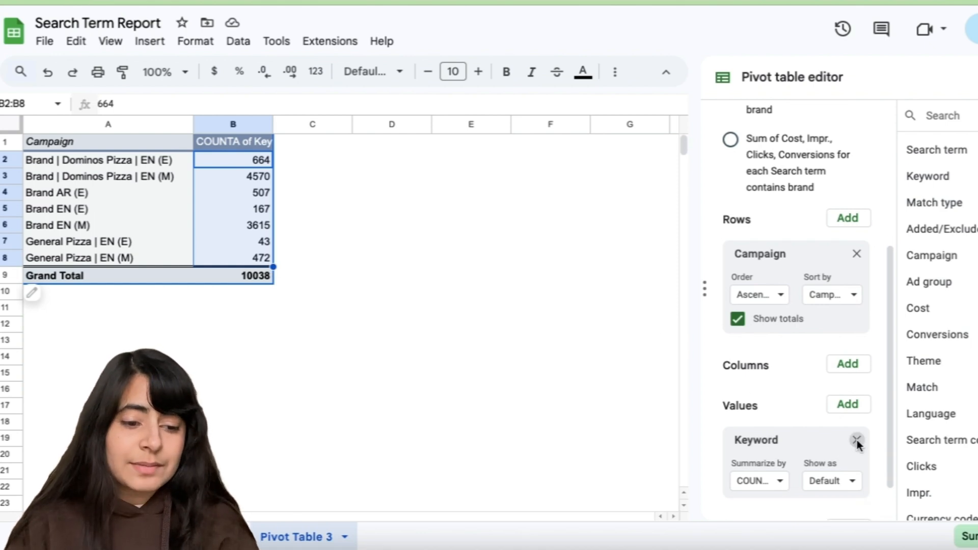
{"action": "left_click", "coordinate": [857, 440]}
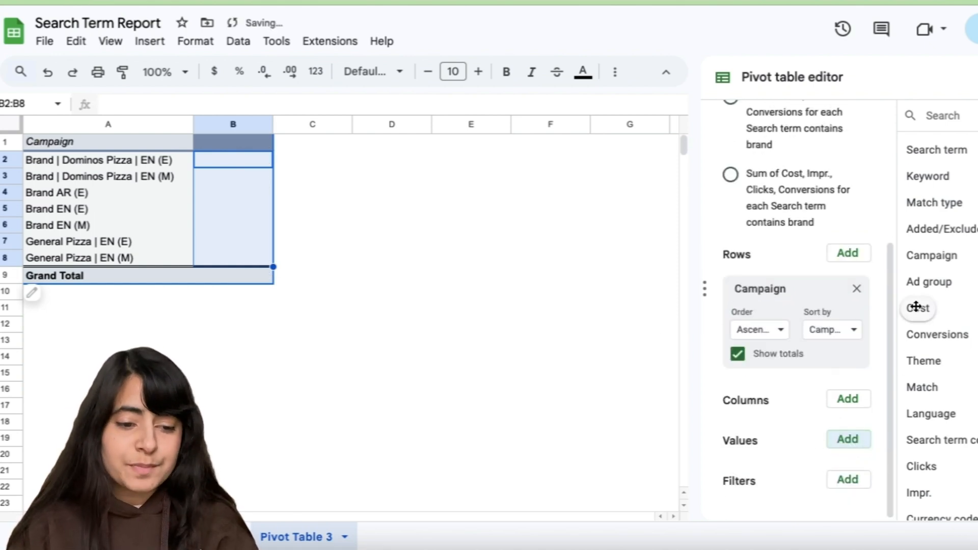
Step: Add SUM of Cost as the pivot value and select the campaign cost figures B2:B8
{"action": "left_click_drag", "start_coordinate": [919, 309], "coordinate": [743, 467]}
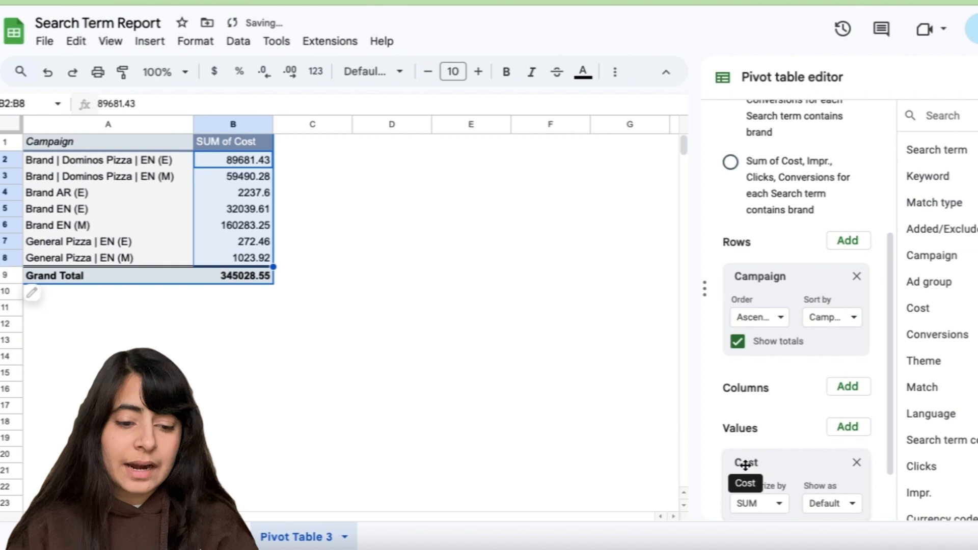
{"action": "left_click", "coordinate": [306, 192]}
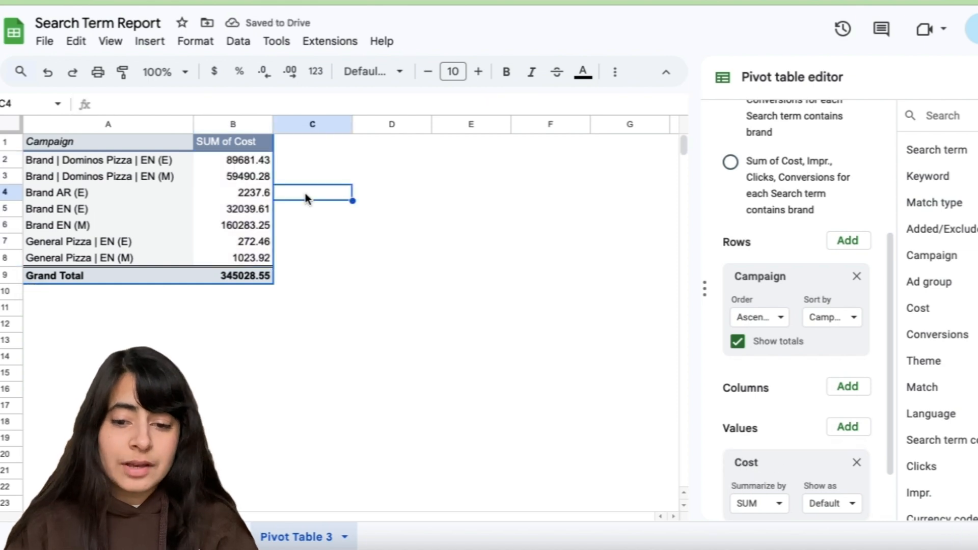
{"action": "left_click_drag", "start_coordinate": [235, 162], "coordinate": [235, 262]}
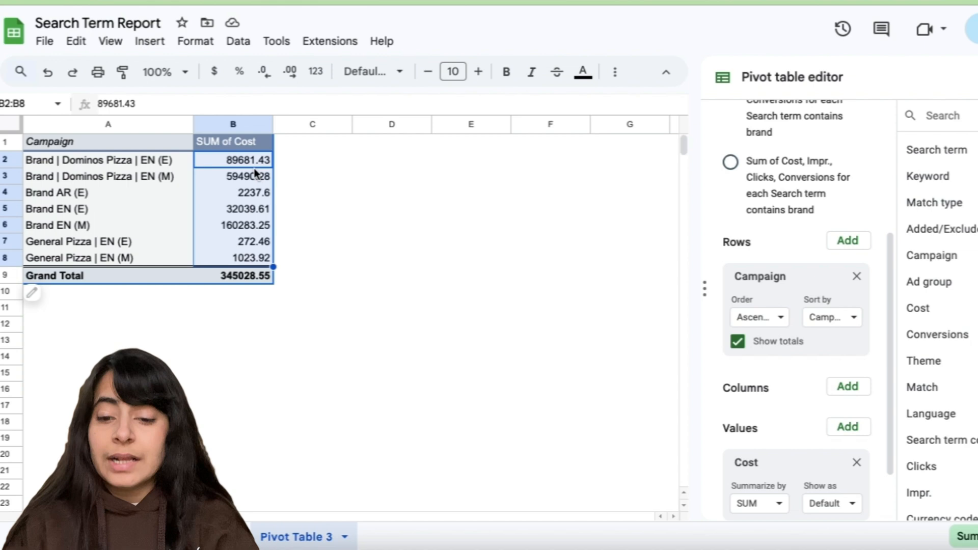
Step: Sort the Campaign rows by SUM of Cost in descending order
{"action": "left_click", "coordinate": [113, 161]}
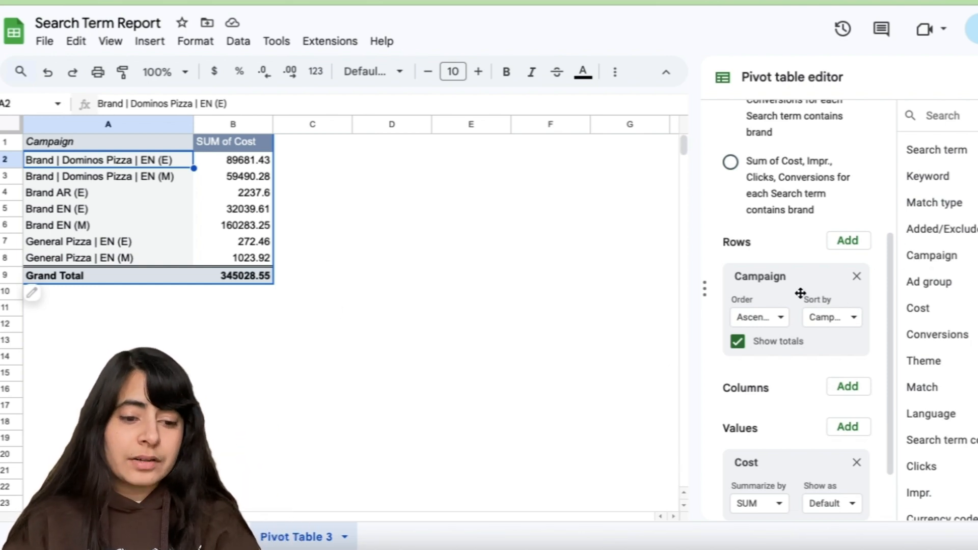
{"action": "left_click", "coordinate": [835, 320]}
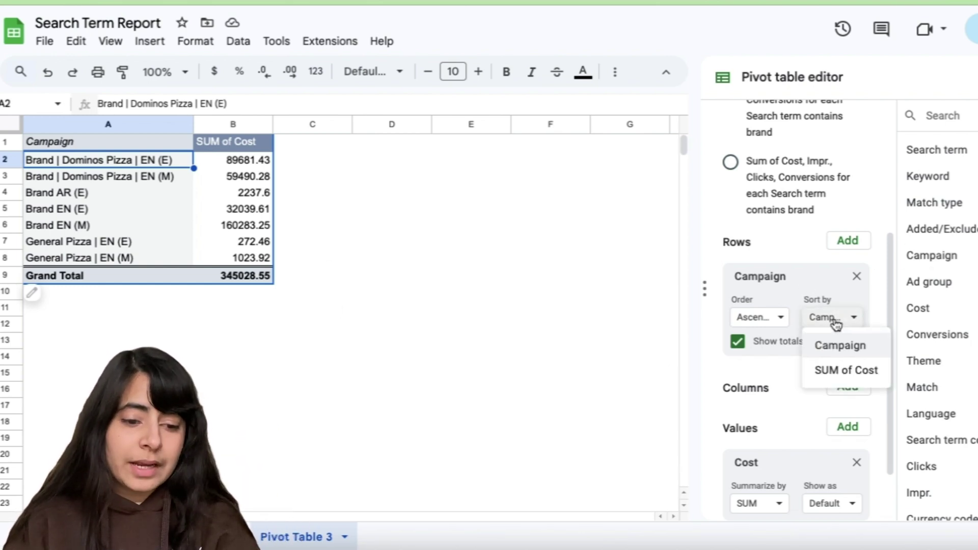
{"action": "left_click", "coordinate": [841, 368]}
{"action": "left_click", "coordinate": [760, 318]}
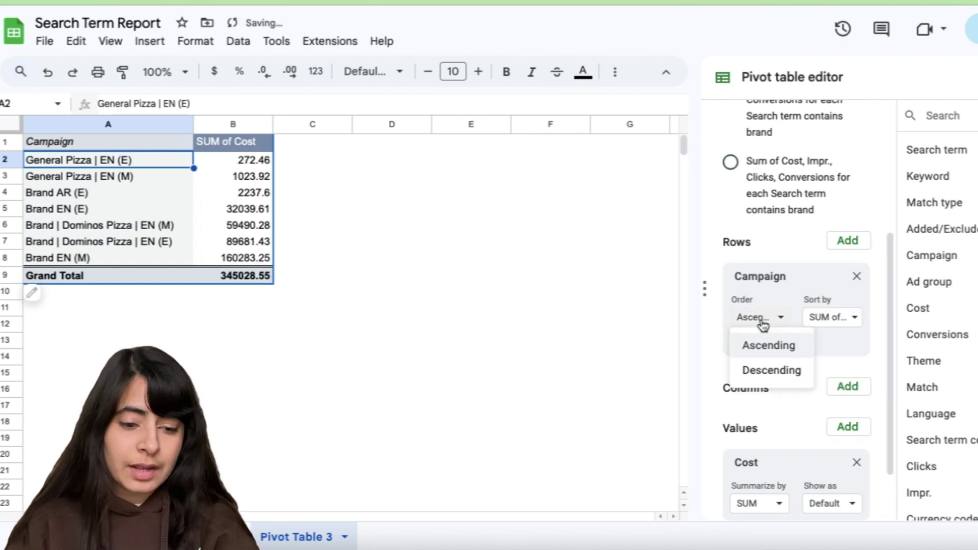
{"action": "left_click", "coordinate": [768, 369]}
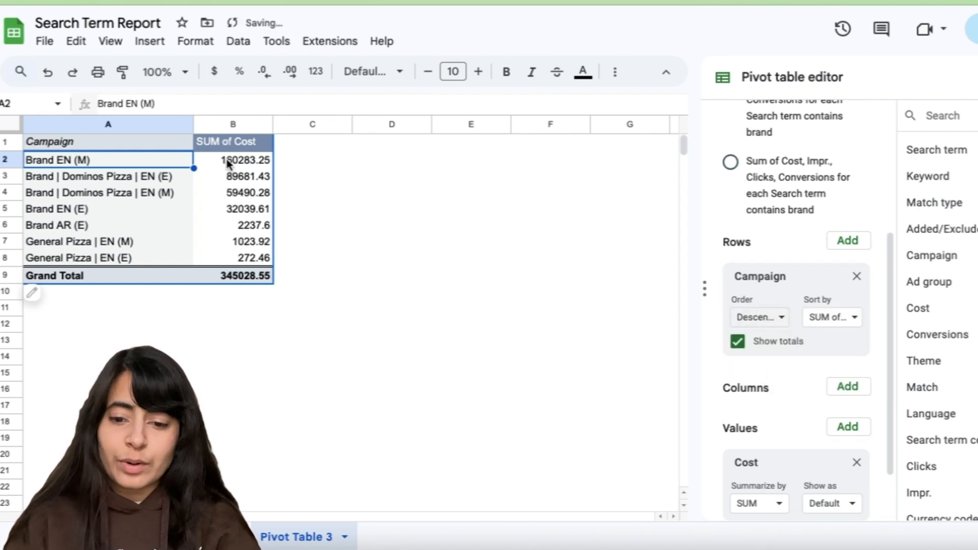
Step: Select the cost column B2:B9 and start reducing its decimal places
{"action": "left_click", "coordinate": [227, 162]}
{"action": "key", "text": "ctrl+shift+Down"}
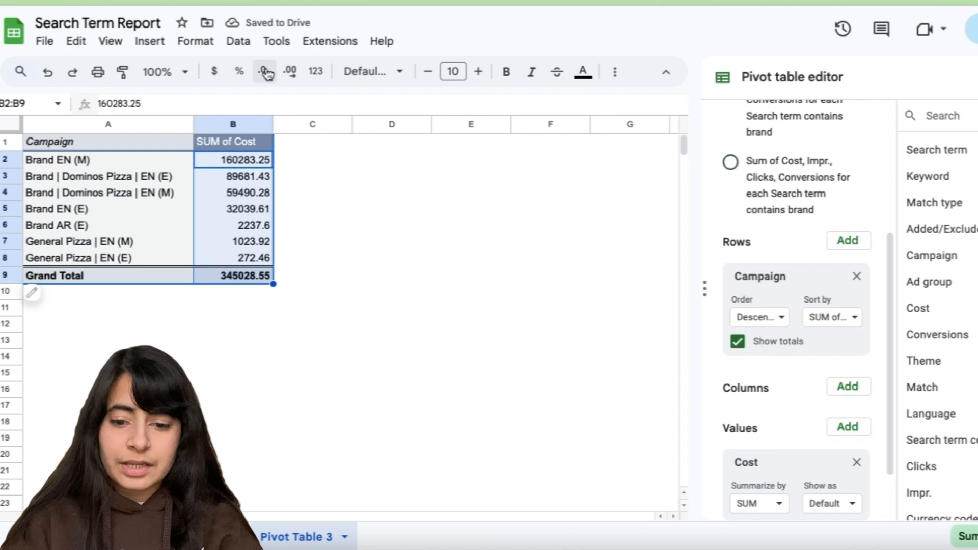
{"action": "left_click", "coordinate": [266, 71]}
{"action": "left_click", "coordinate": [314, 77]}
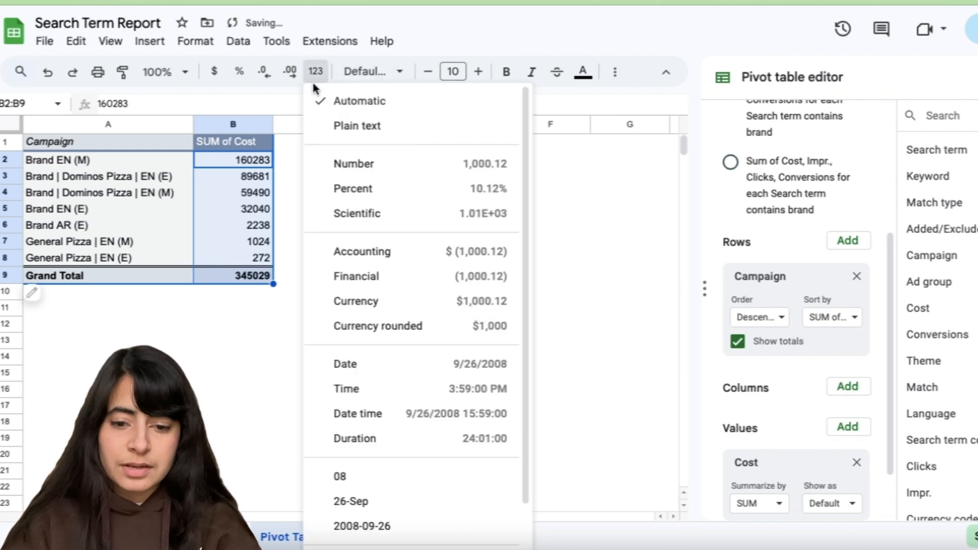
Step: Format the costs as Number with no decimals, e.g. 160,283, and return to A2
{"action": "left_click", "coordinate": [351, 166]}
{"action": "left_click", "coordinate": [263, 74]}
{"action": "left_click", "coordinate": [263, 75]}
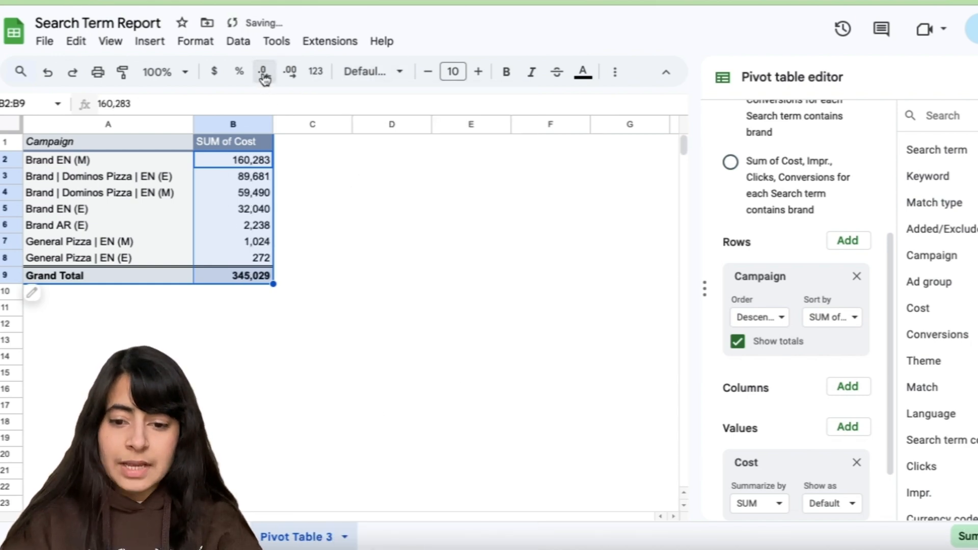
{"action": "left_click", "coordinate": [84, 162]}
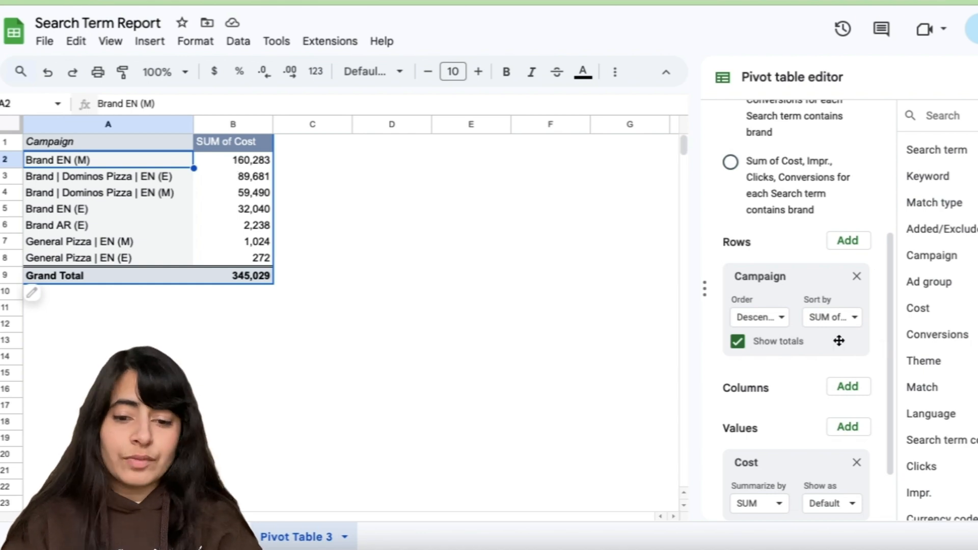
{"action": "scroll", "coordinate": [830, 384], "scroll_direction": "down", "scroll_amount": 1}
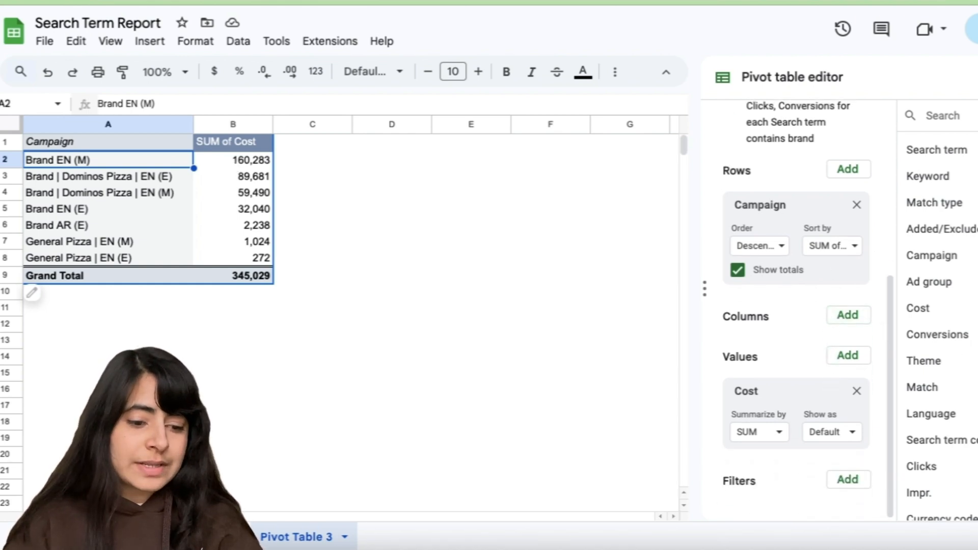
Step: Add Clicks and Conversions as summed values in the pivot table
{"action": "left_click_drag", "start_coordinate": [922, 464], "coordinate": [796, 460]}
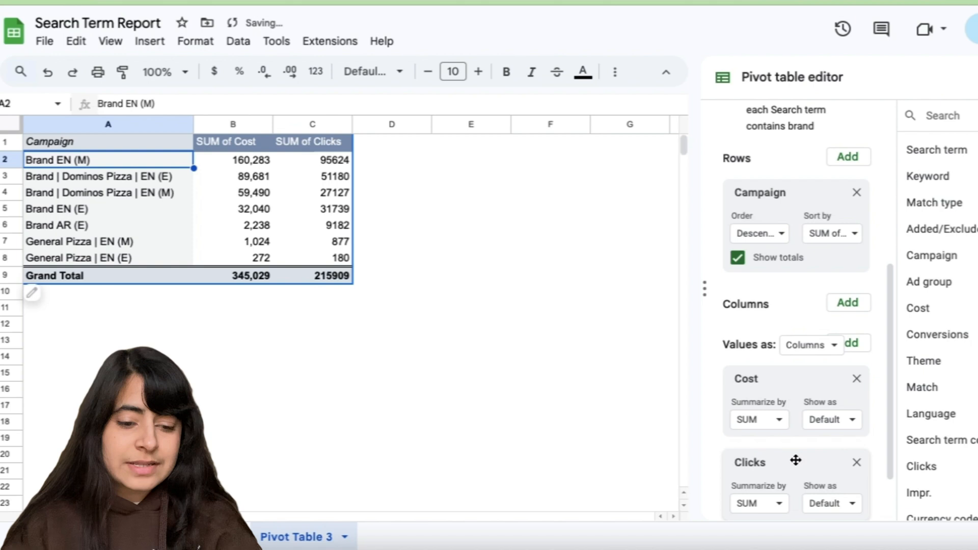
{"action": "scroll", "coordinate": [796, 460], "scroll_direction": "down", "scroll_amount": 1}
{"action": "mouse_move", "coordinate": [922, 494]}
{"action": "left_mouse_down"}
{"action": "mouse_move", "coordinate": [819, 413]}
{"action": "mouse_move", "coordinate": [780, 396]}
{"action": "left_mouse_up"}
{"action": "scroll", "coordinate": [784, 396], "scroll_direction": "down", "scroll_amount": 1}
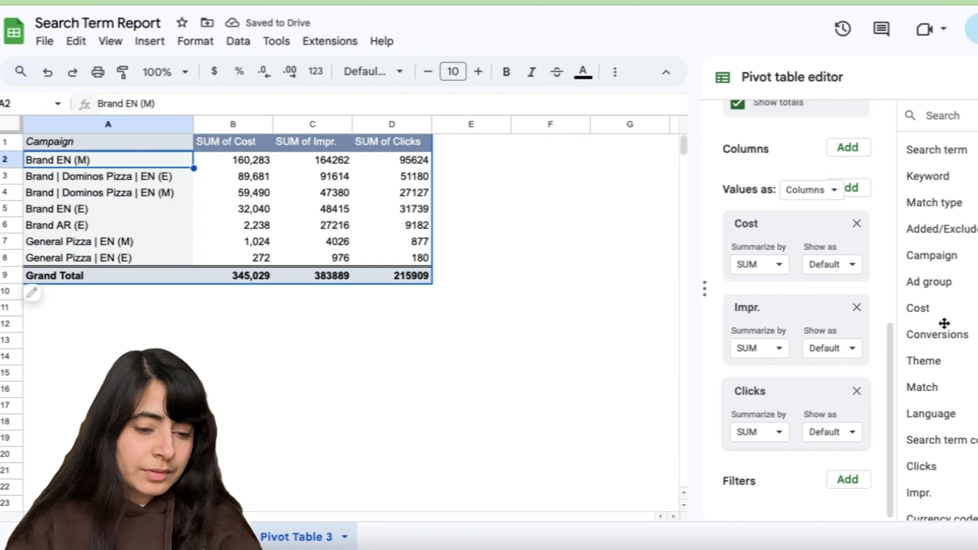
{"action": "left_click_drag", "start_coordinate": [934, 334], "coordinate": [754, 460]}
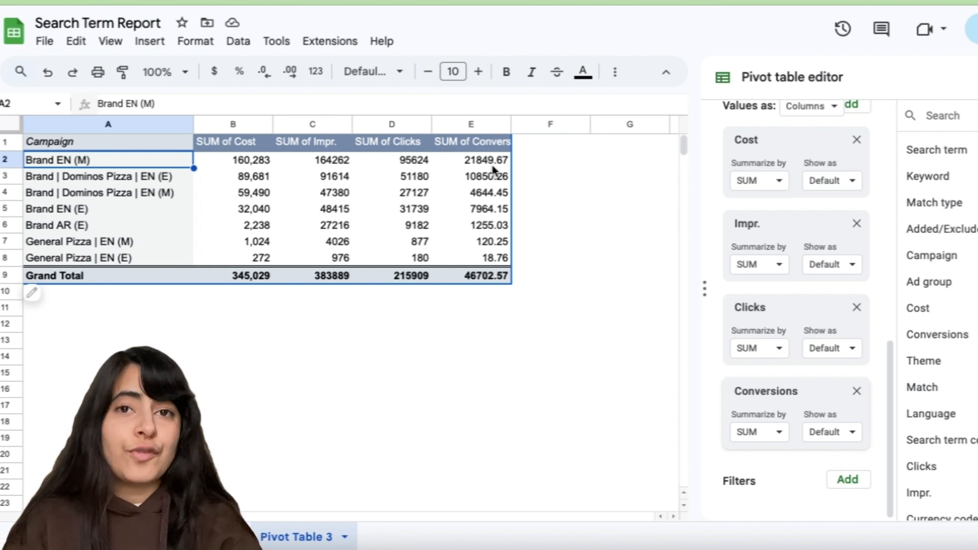
Step: Enter the header Cost/Conversion in cell F1
{"action": "left_click", "coordinate": [541, 147]}
{"action": "type", "text": "Cosy"}
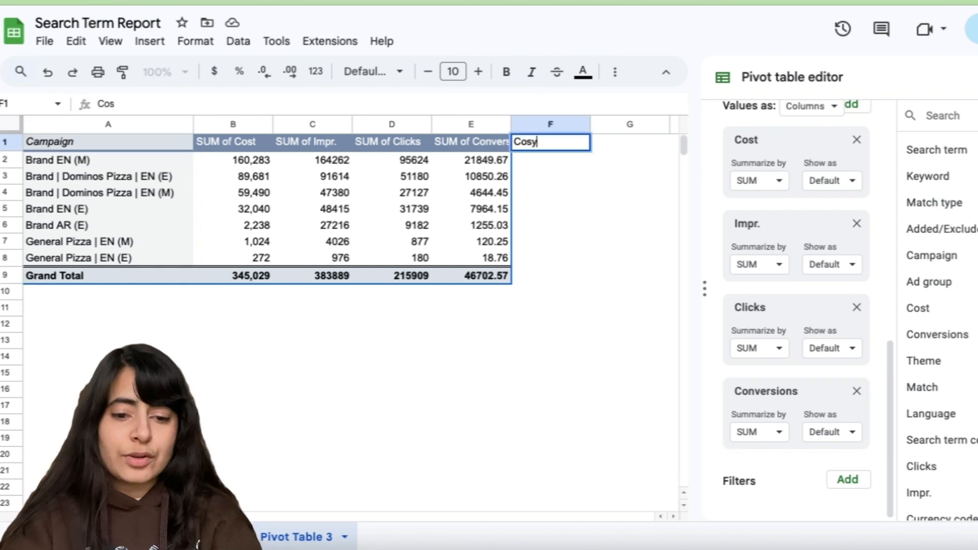
{"action": "key", "text": "BackSpace"}
{"action": "type", "text": "t/Conve"}
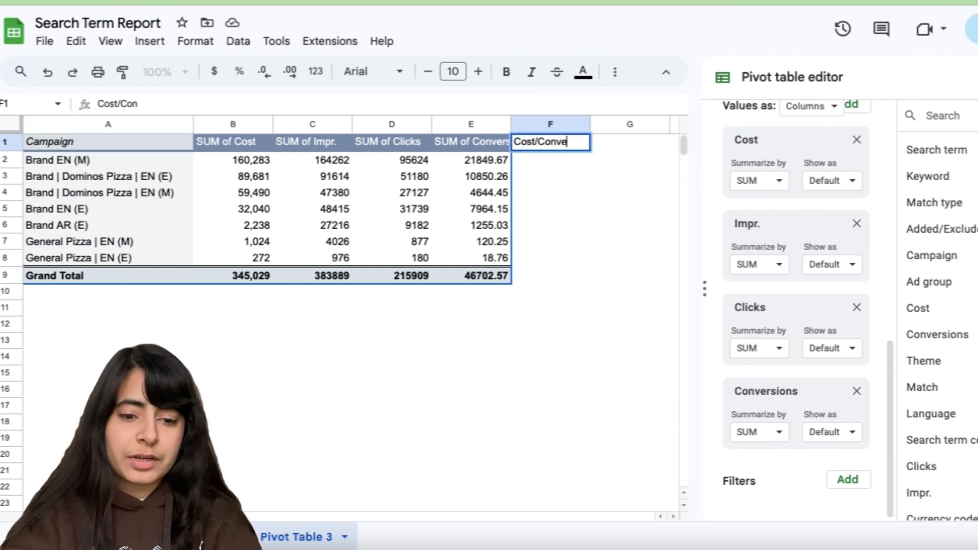
{"action": "type", "text": "rsion"}
{"action": "key", "text": "Return"}
{"action": "type", "text": "="}
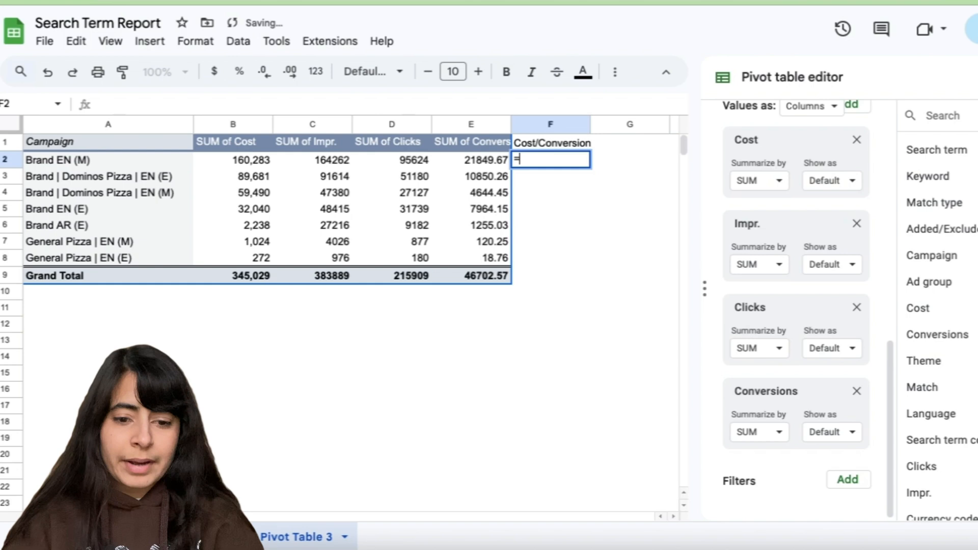
Step: Enter =B2/E2 in F2 and autofill the cost-per-conversion formula down all campaigns
{"action": "left_click", "coordinate": [267, 158]}
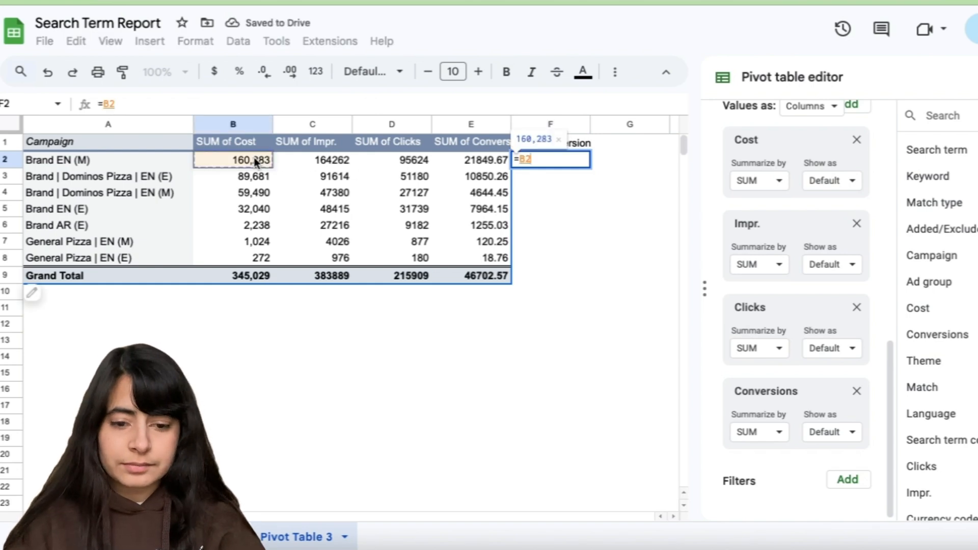
{"action": "type", "text": "/"}
{"action": "left_click", "coordinate": [489, 161]}
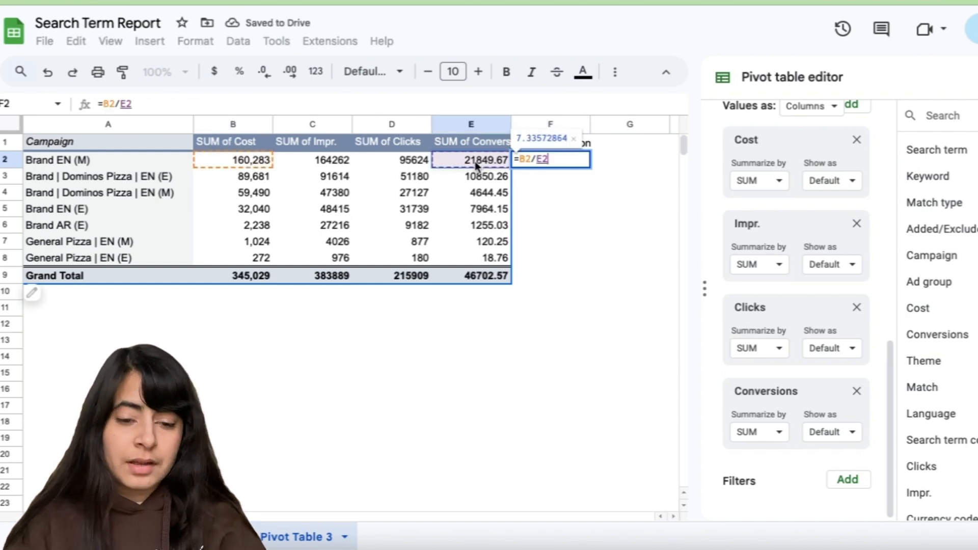
{"action": "key", "text": "Return"}
{"action": "left_click", "coordinate": [333, 278]}
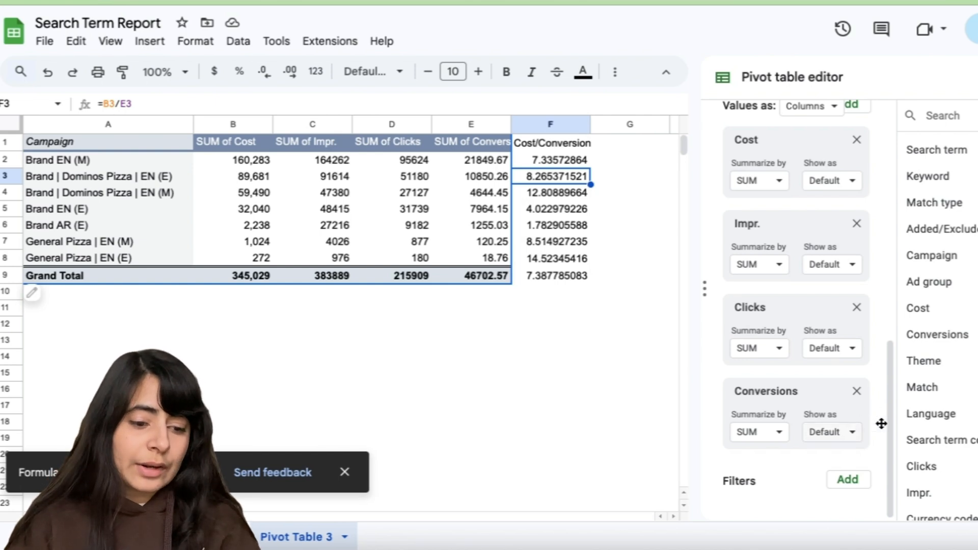
{"action": "scroll", "coordinate": [962, 440], "scroll_direction": "down", "scroll_amount": 1}
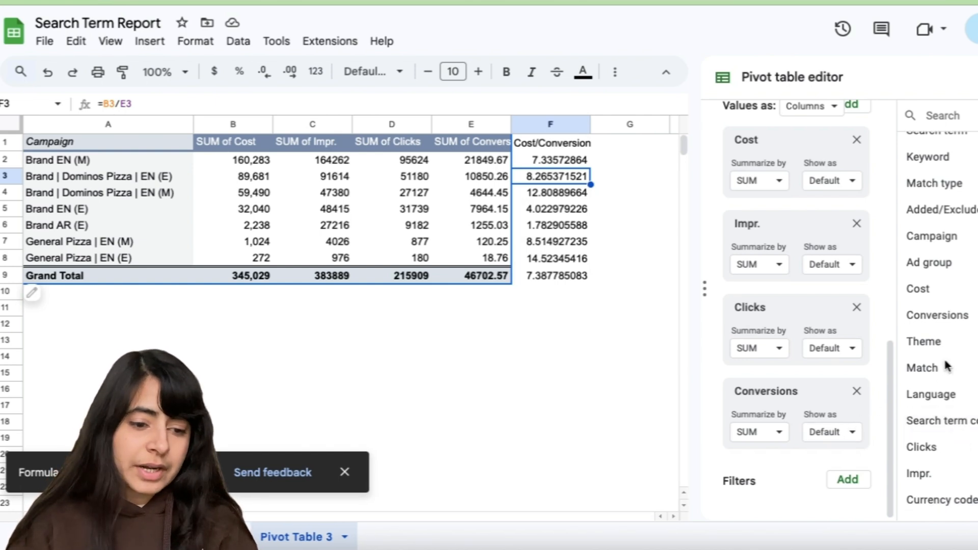
{"action": "scroll", "coordinate": [806, 319], "scroll_direction": "up", "scroll_amount": 5}
{"action": "scroll", "coordinate": [812, 313], "scroll_direction": "down", "scroll_amount": 2}
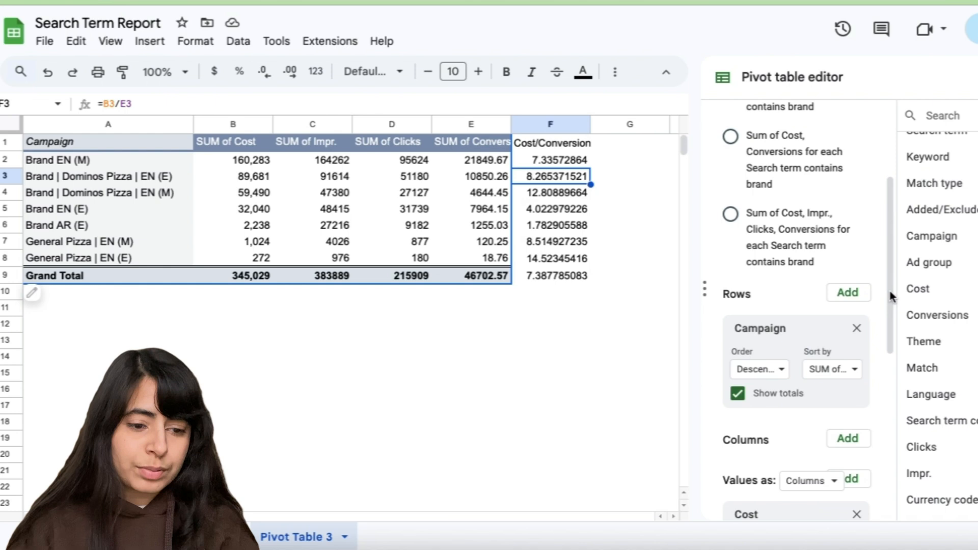
Step: Try Ad group as a second row grouping, then undo it
{"action": "left_click_drag", "start_coordinate": [928, 262], "coordinate": [795, 425]}
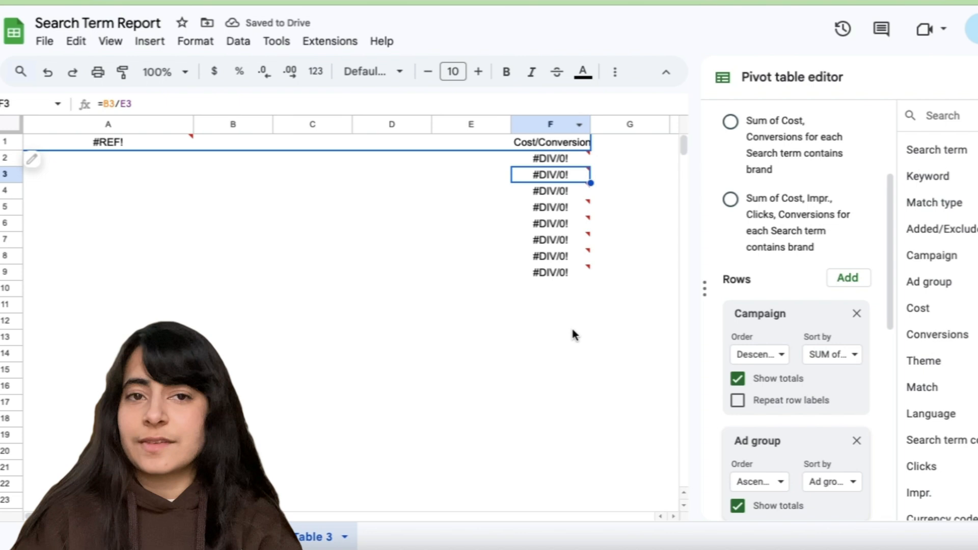
{"action": "key", "text": "ctrl+z"}
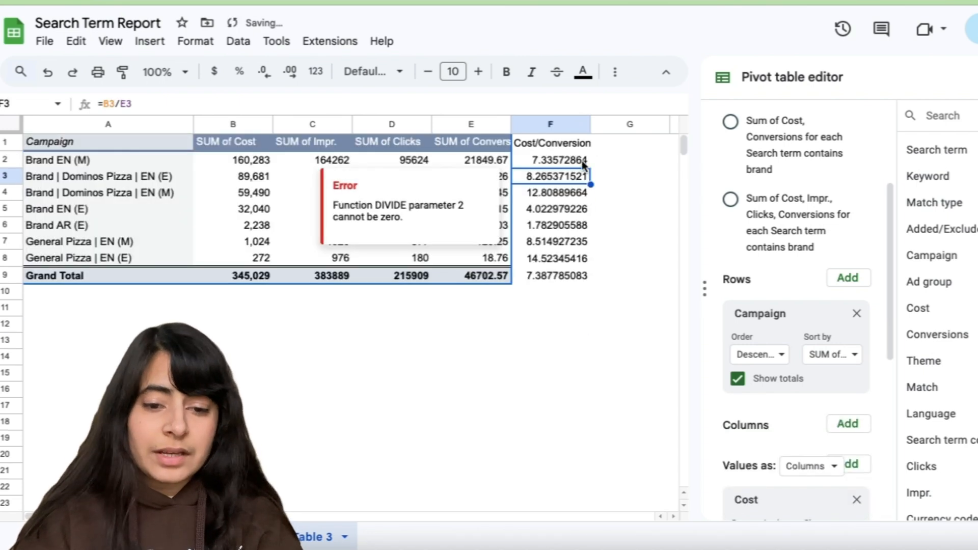
Step: Clear the manual Cost/Conversion column F1:F9
{"action": "left_click", "coordinate": [537, 146]}
{"action": "key", "text": "ctrl+shift+Down"}
{"action": "key", "text": "Delete"}
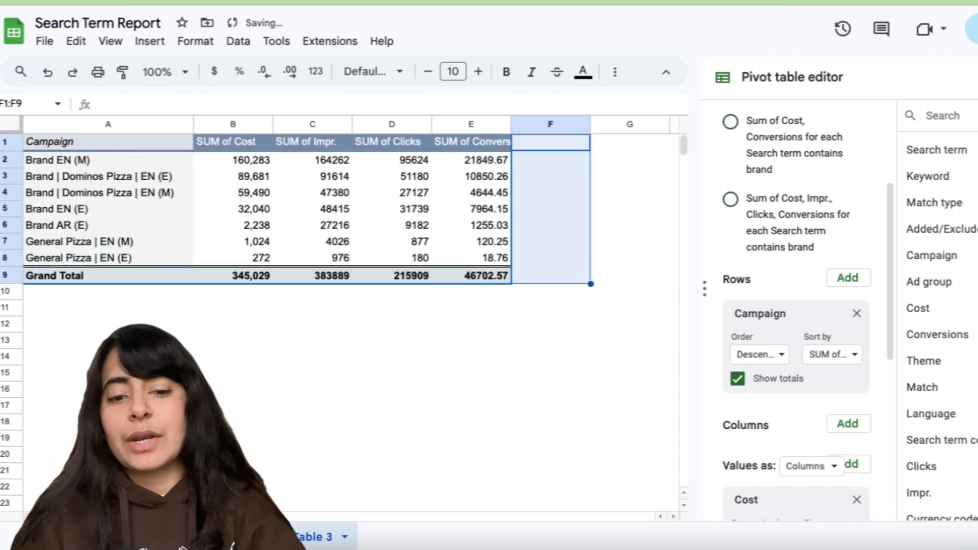
{"action": "left_click", "coordinate": [414, 196]}
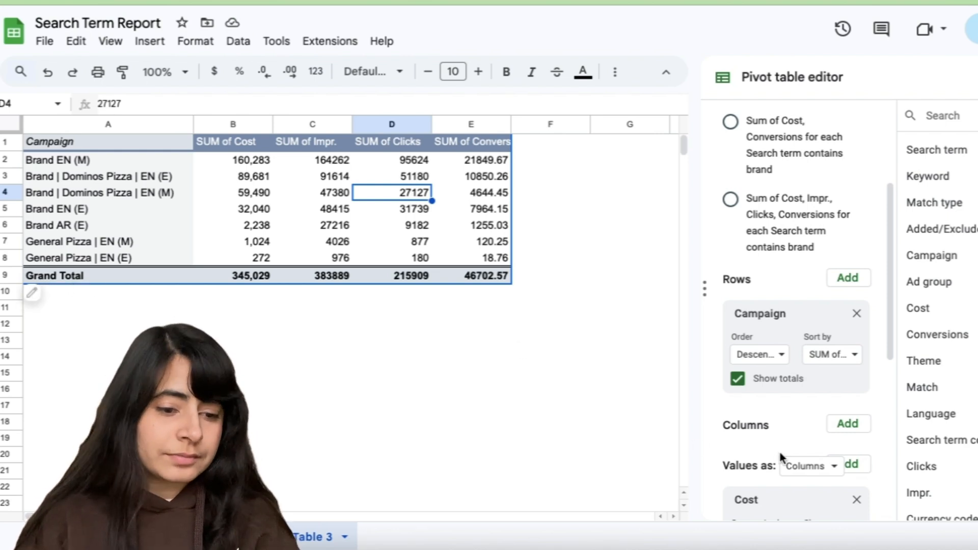
{"action": "scroll", "coordinate": [779, 451], "scroll_direction": "down", "scroll_amount": 1}
{"action": "scroll", "coordinate": [781, 454], "scroll_direction": "down", "scroll_amount": 2}
{"action": "scroll", "coordinate": [782, 452], "scroll_direction": "down", "scroll_amount": 1}
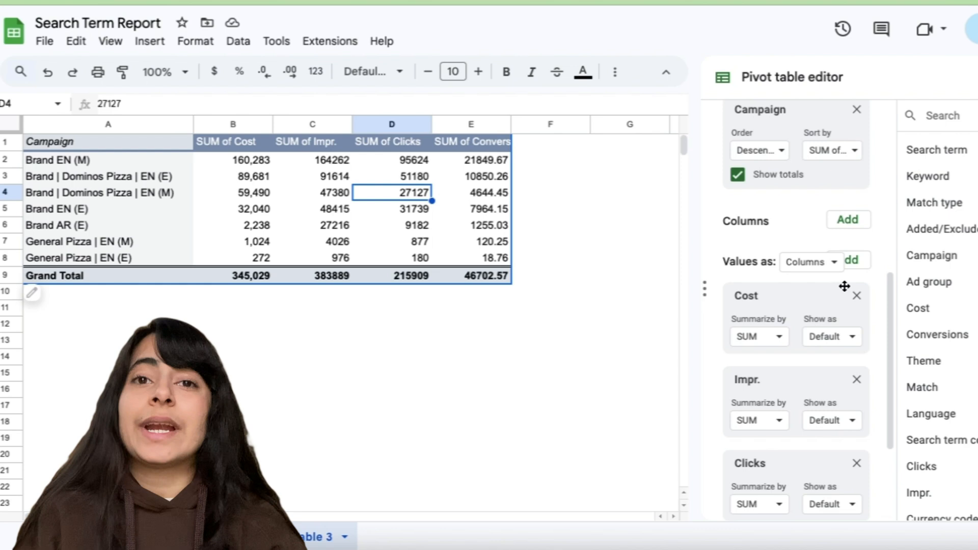
Step: Add a calculated field to Values with formula =Cost/Conversion, which returns #NAME?
{"action": "left_click", "coordinate": [851, 261]}
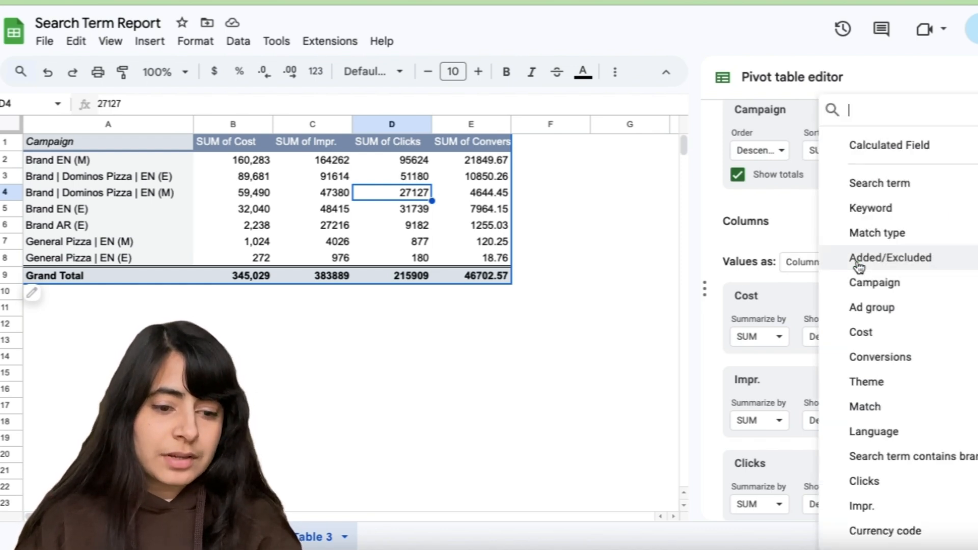
{"action": "left_click", "coordinate": [907, 147]}
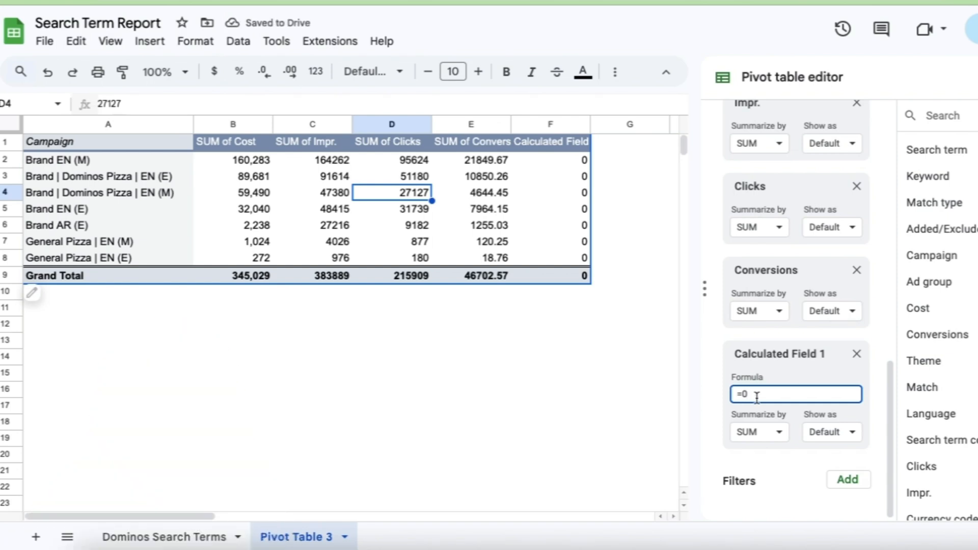
{"action": "key", "text": "BackSpace"}
{"action": "type", "text": "Cost"}
{"action": "key", "text": "Return"}
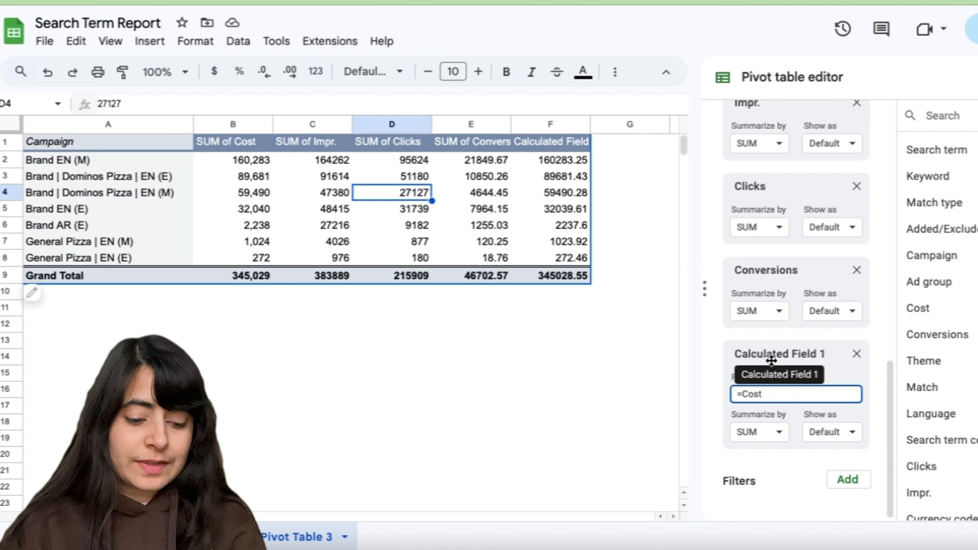
{"action": "type", "text": "/Conversion"}
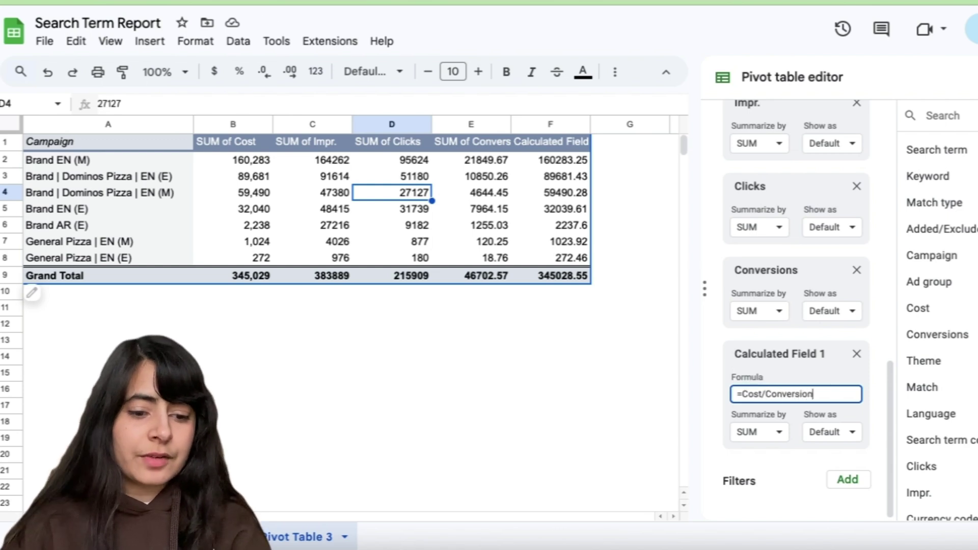
{"action": "key", "text": "Return"}
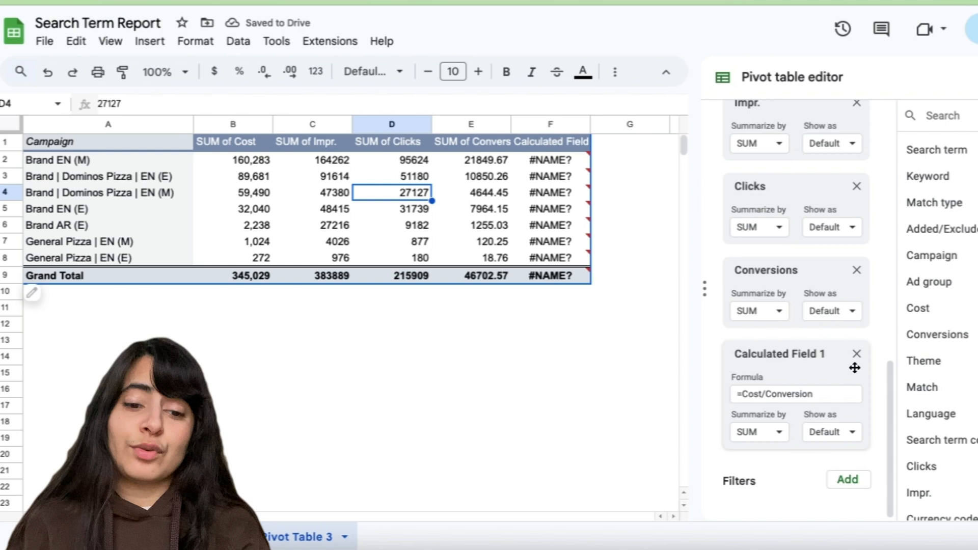
Step: Read the #NAME? error in F2 about unknown range name CONVERSION and dismiss it
{"action": "left_click", "coordinate": [548, 165]}
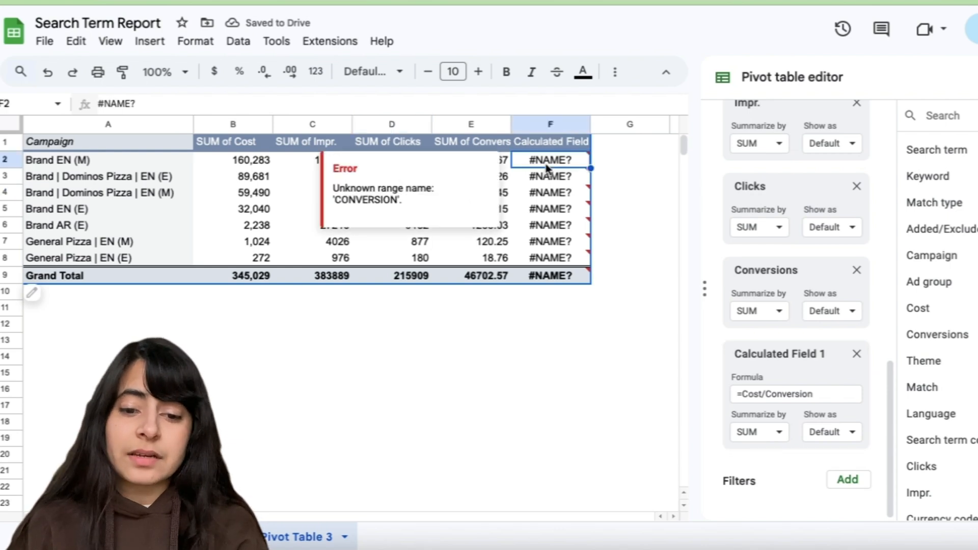
{"action": "left_click_drag", "start_coordinate": [334, 188], "coordinate": [434, 204]}
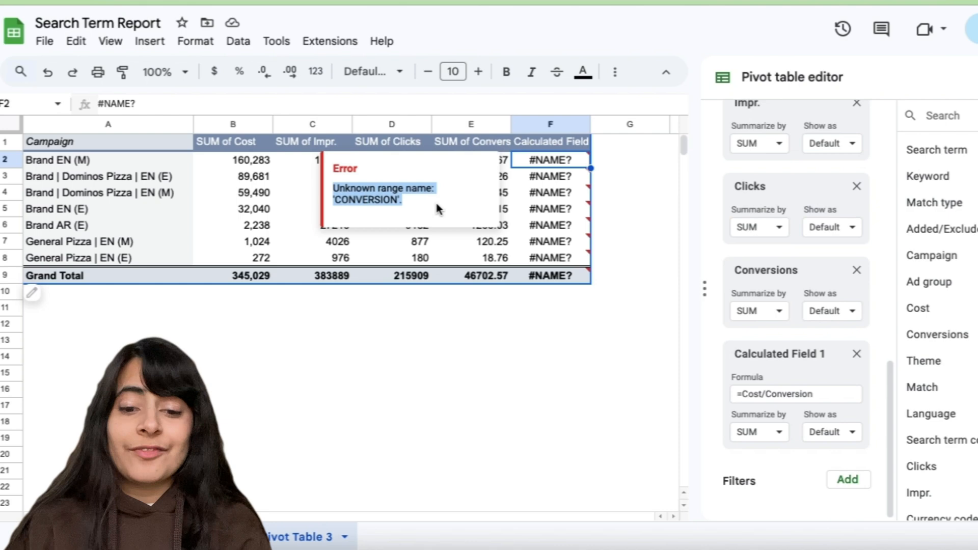
{"action": "left_click", "coordinate": [604, 393]}
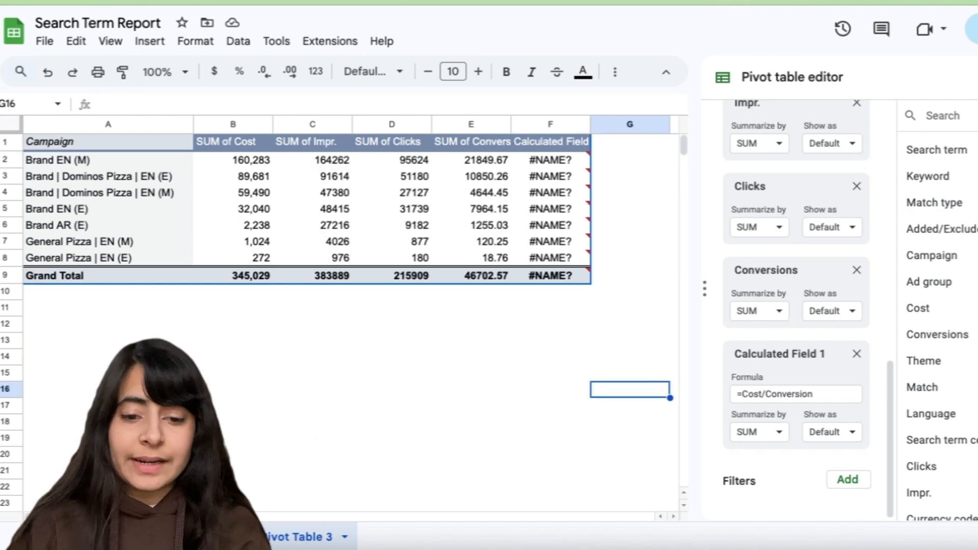
{"action": "scroll", "coordinate": [505, 258], "scroll_direction": "left", "scroll_amount": 2}
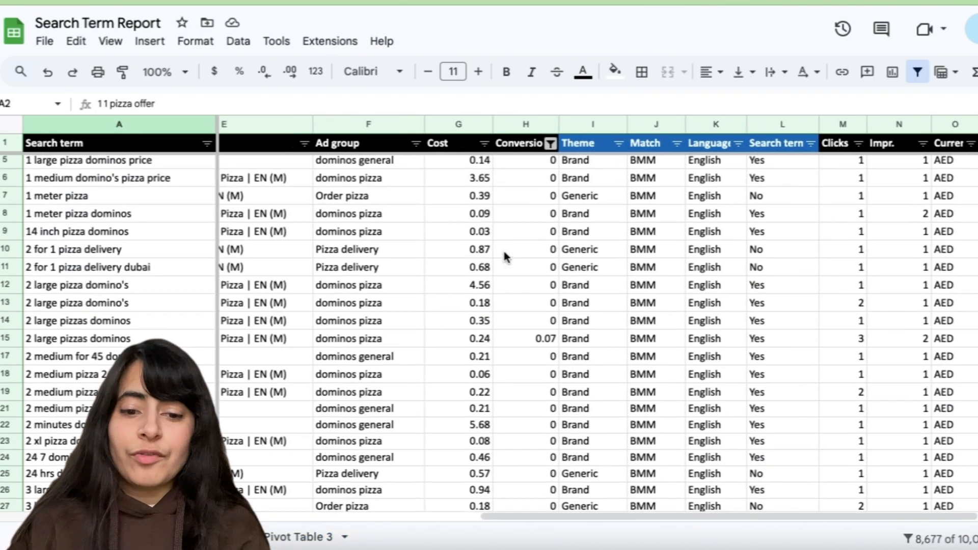
Step: Widen the Conversions column so its full header is readable
{"action": "left_click_drag", "start_coordinate": [568, 125], "coordinate": [610, 127]}
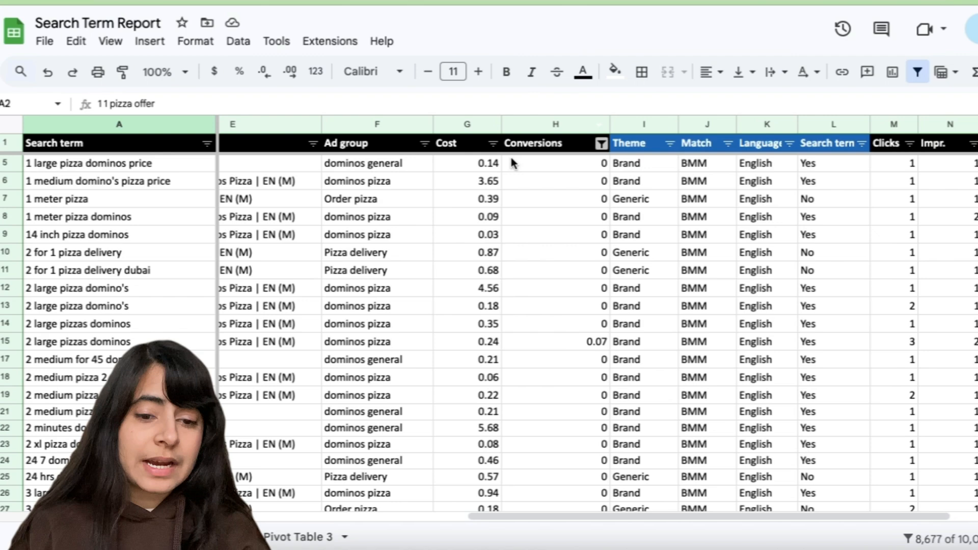
Step: Correct the calculated field to =Cost/Conversions at 125% zoom so column F shows values like 7.34
{"action": "left_click", "coordinate": [287, 539]}
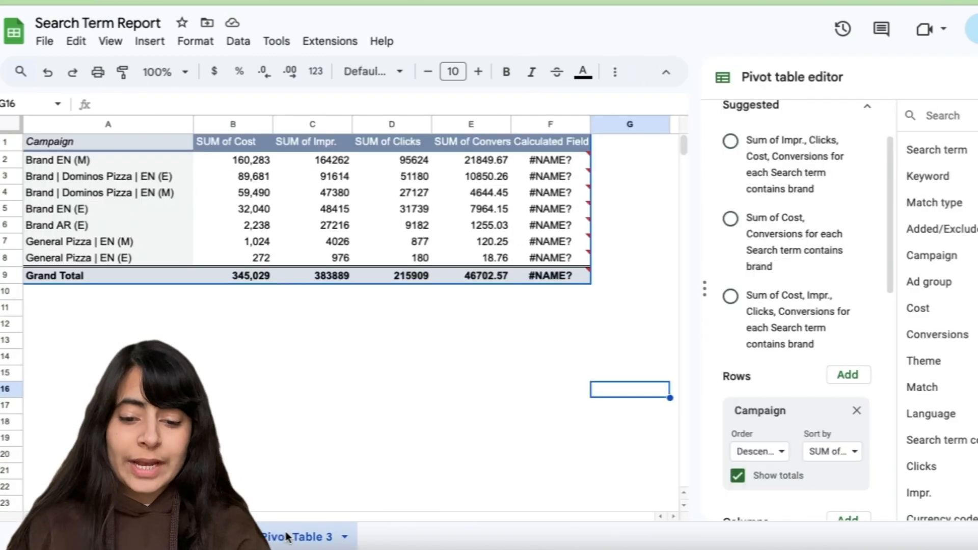
{"action": "scroll", "coordinate": [815, 463], "scroll_direction": "down", "scroll_amount": 10}
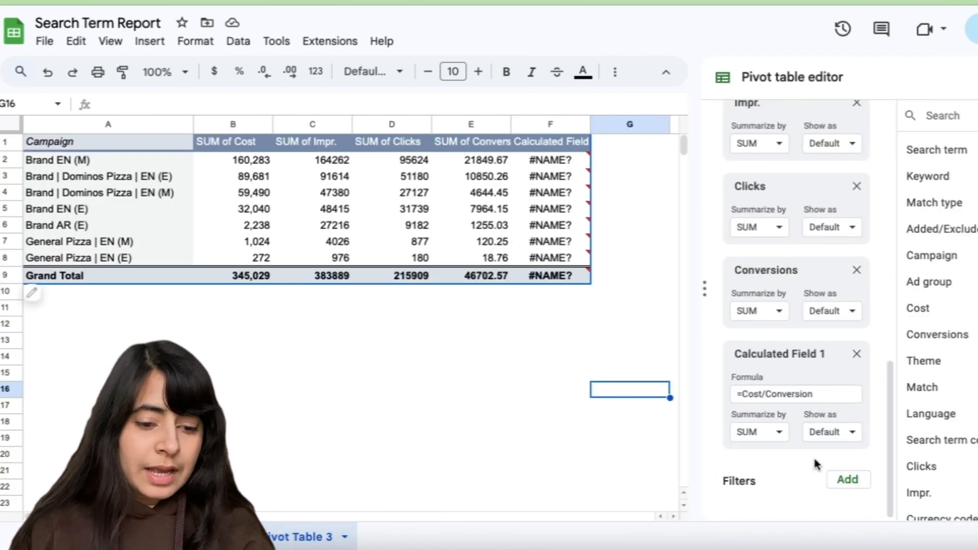
{"action": "left_click", "coordinate": [822, 395]}
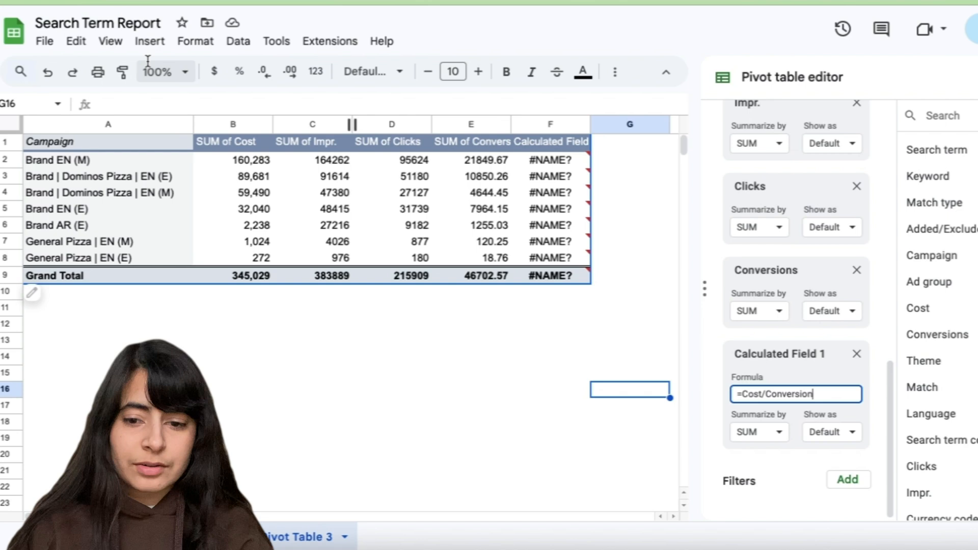
{"action": "left_click", "coordinate": [185, 71]}
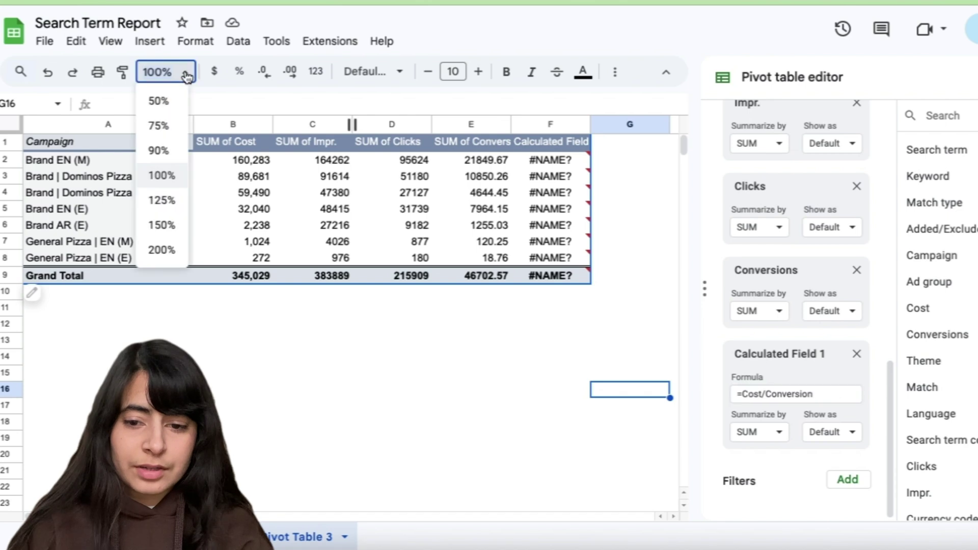
{"action": "left_click", "coordinate": [161, 201]}
{"action": "scroll", "coordinate": [497, 264], "scroll_direction": "right", "scroll_amount": 3}
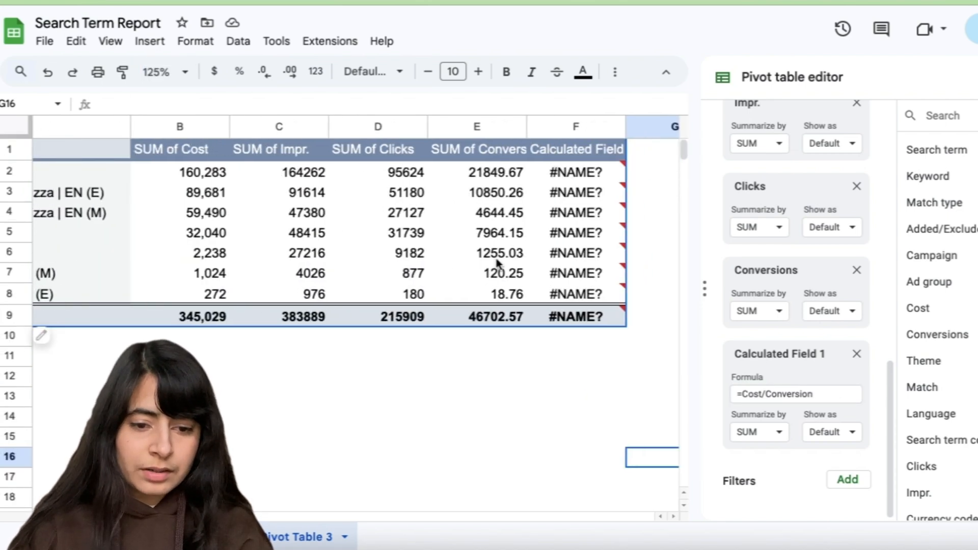
{"action": "left_click", "coordinate": [830, 394]}
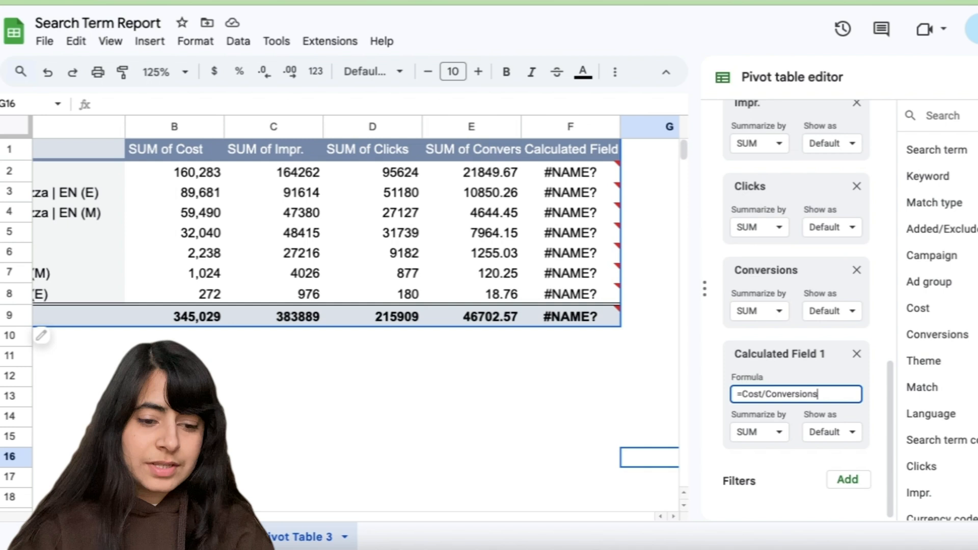
{"action": "key", "text": "Return"}
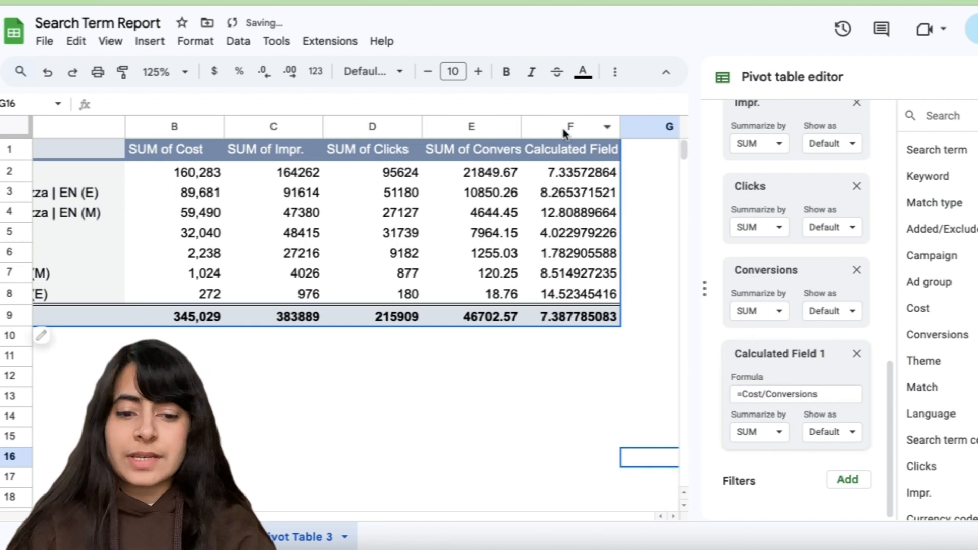
{"action": "left_click", "coordinate": [556, 157]}
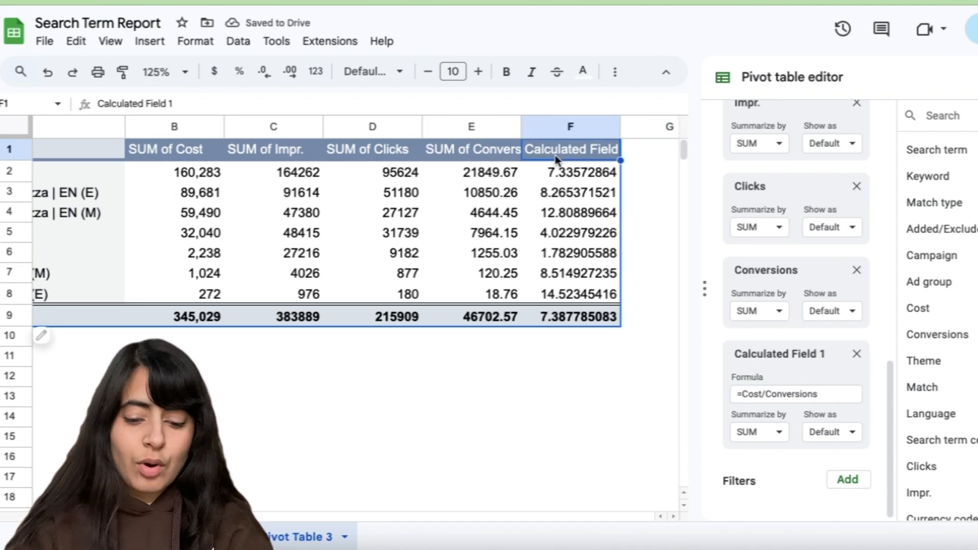
{"action": "type", "text": "CPA"}
Step: Rename the calculated field header to CPA and return the zoom to 100%
{"action": "key", "text": "Return"}
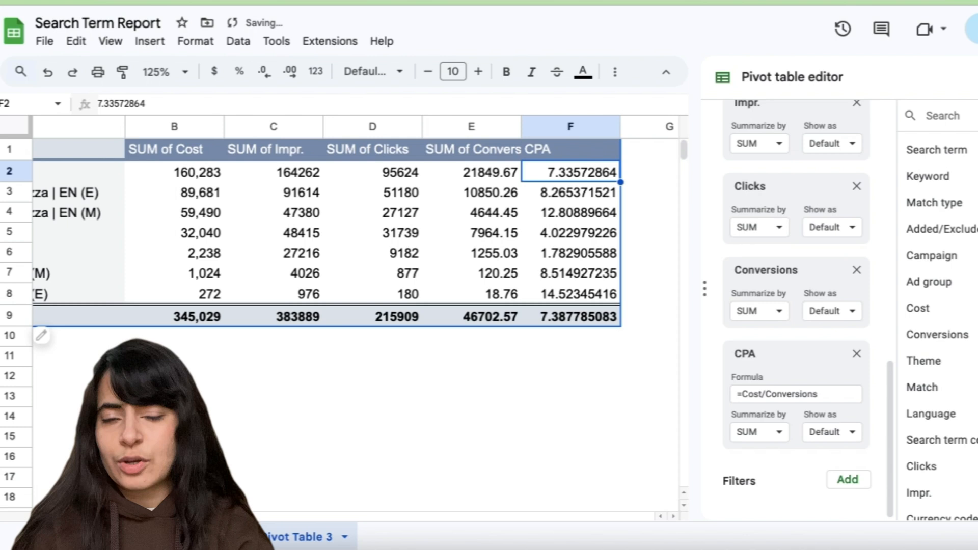
{"action": "key", "text": "Up"}
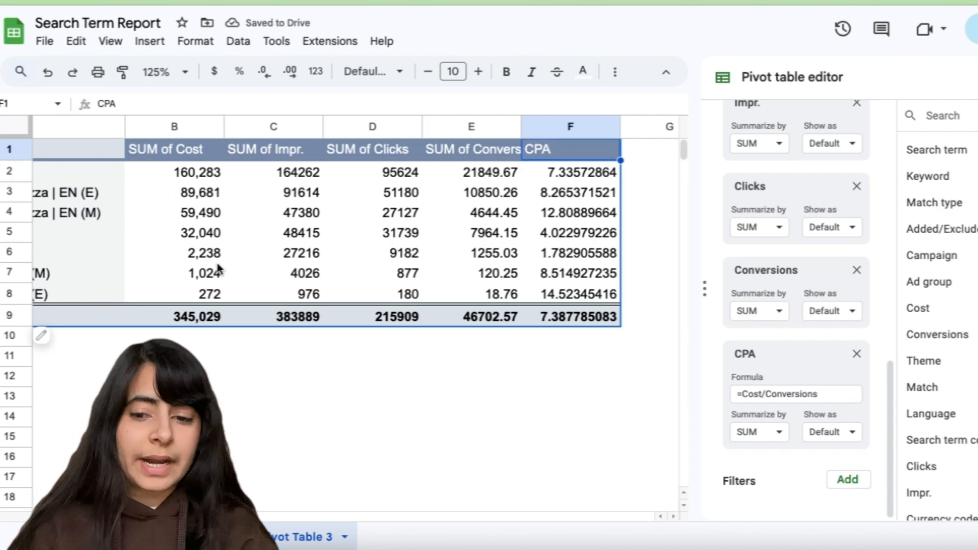
{"action": "scroll", "coordinate": [218, 268], "scroll_direction": "left", "scroll_amount": 3}
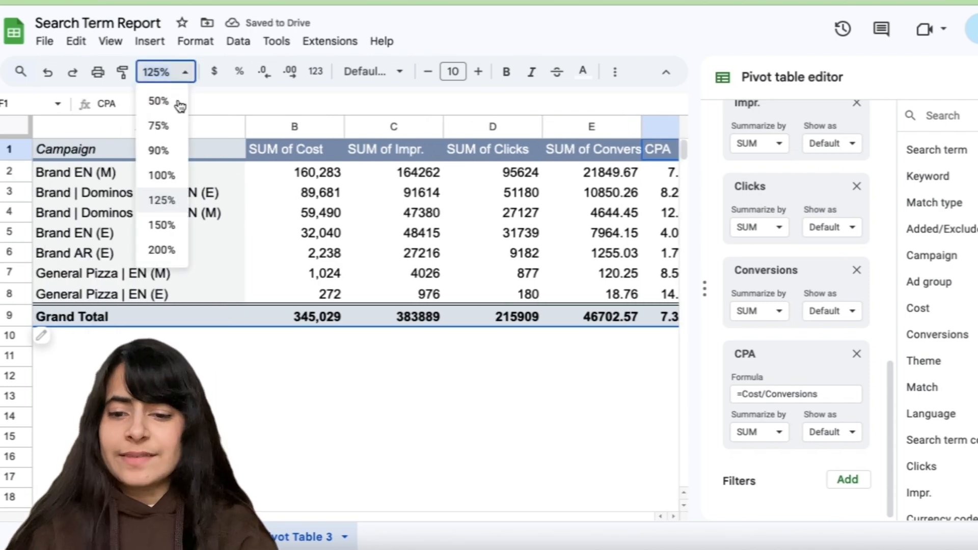
{"action": "left_click", "coordinate": [162, 175]}
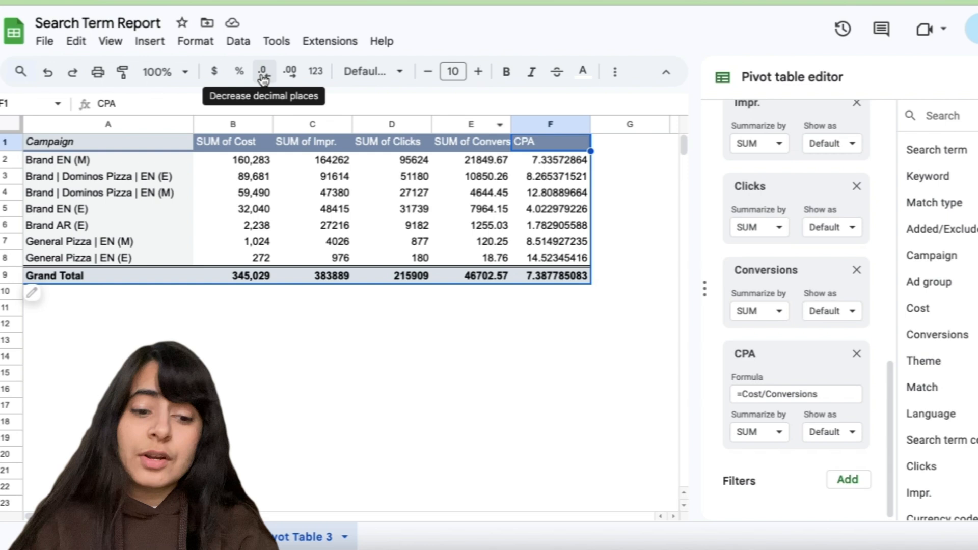
Step: Change the CPA formula to round up to two decimals (Grand Total 7.39)
{"action": "left_click", "coordinate": [743, 394]}
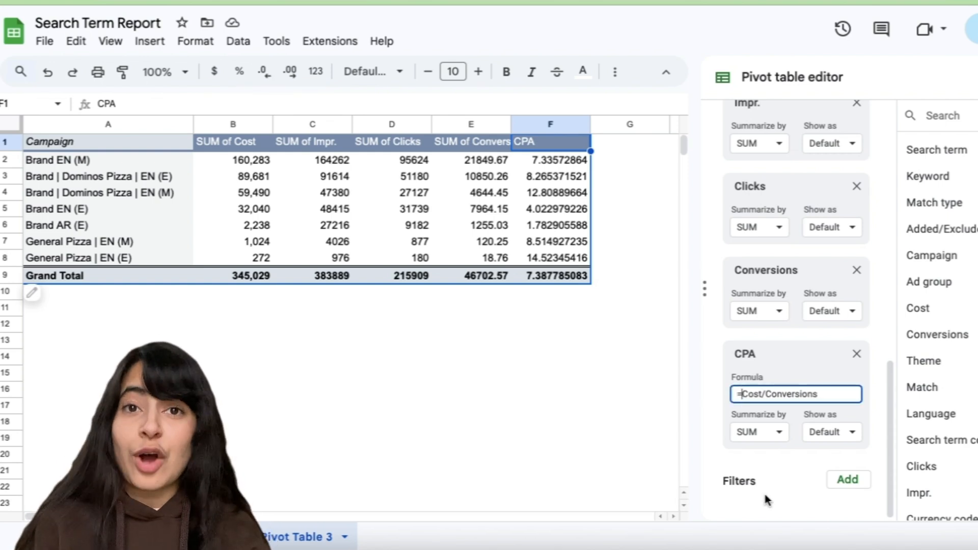
{"action": "type", "text": "rou"}
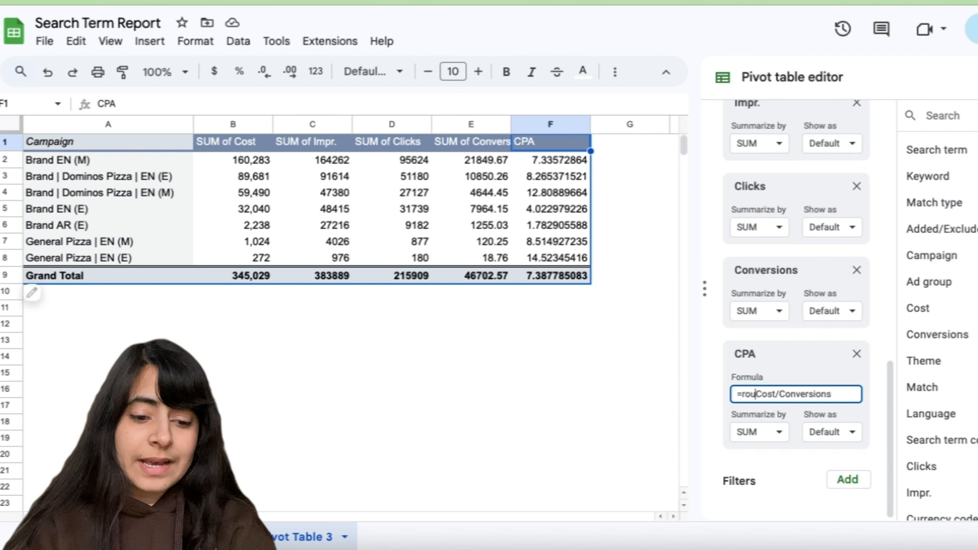
{"action": "type", "text": "ndup("}
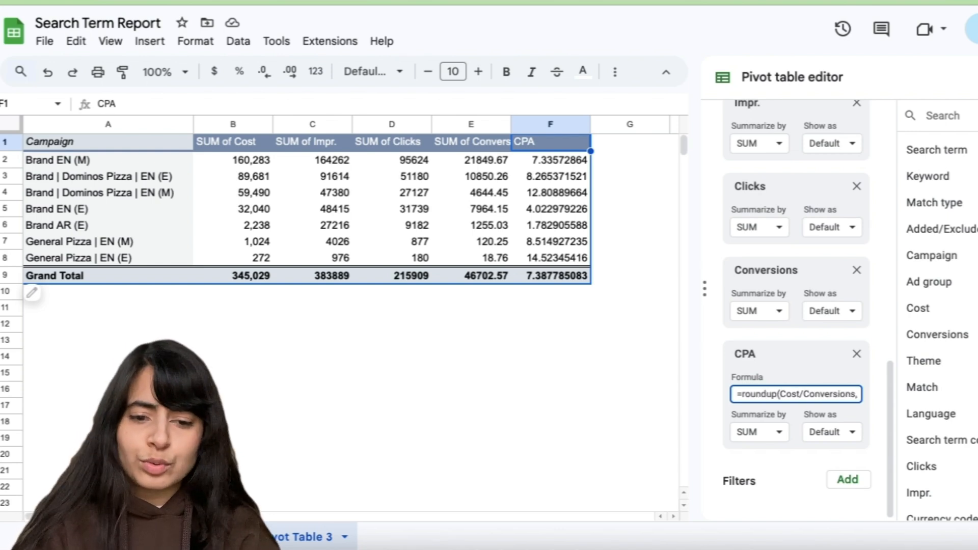
{"action": "type", "text": ")"}
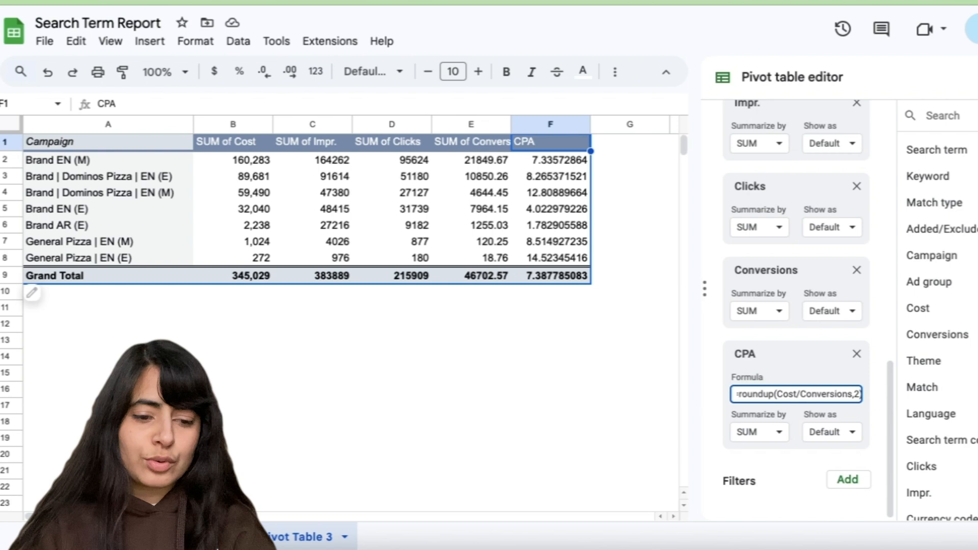
{"action": "key", "text": "Return"}
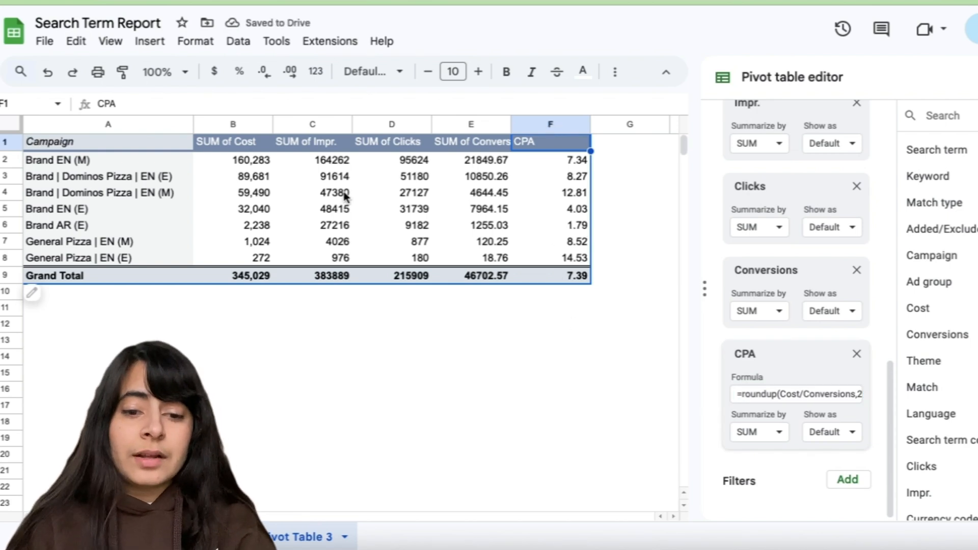
{"action": "scroll", "coordinate": [847, 341], "scroll_direction": "up", "scroll_amount": 5}
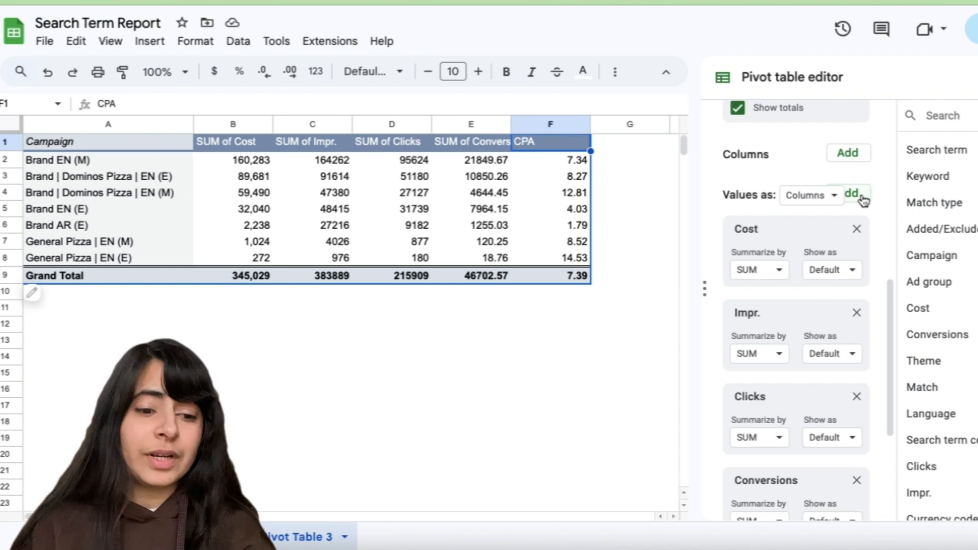
Step: Add a calculated field of Clicks/Impr.*100 and name its column CTR
{"action": "left_click", "coordinate": [862, 198]}
{"action": "left_click", "coordinate": [876, 147]}
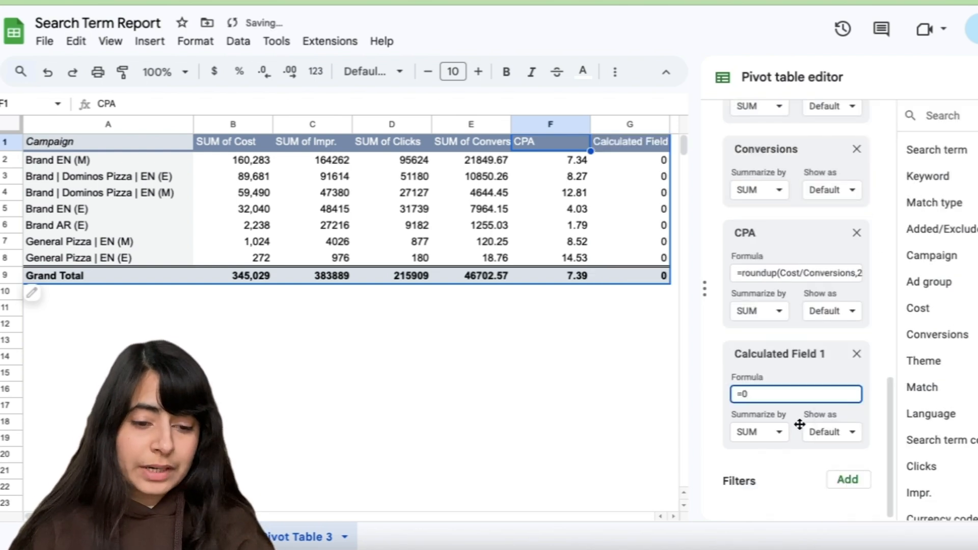
{"action": "type", "text": "clicks/impr.*1"}
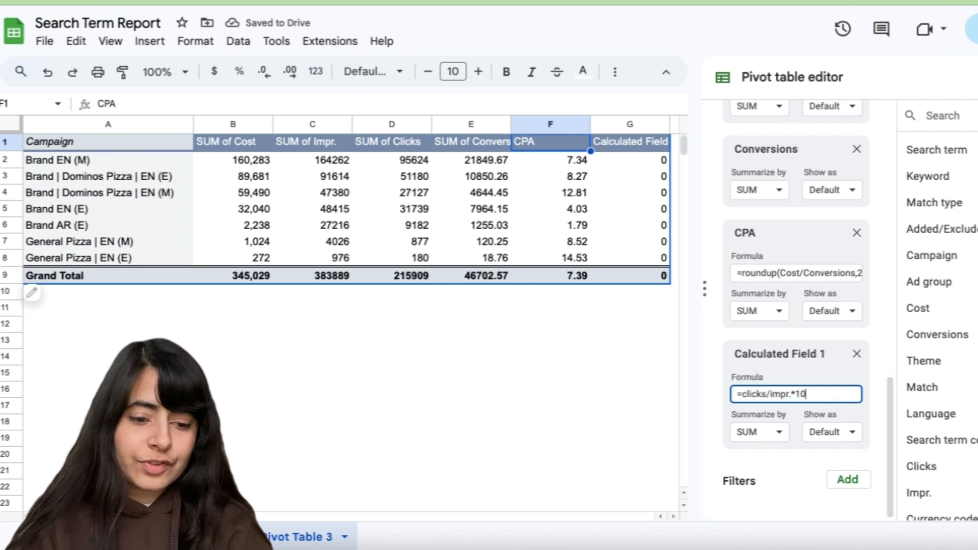
{"action": "type", "text": "0"}
{"action": "key", "text": "Return"}
{"action": "left_click", "coordinate": [621, 145]}
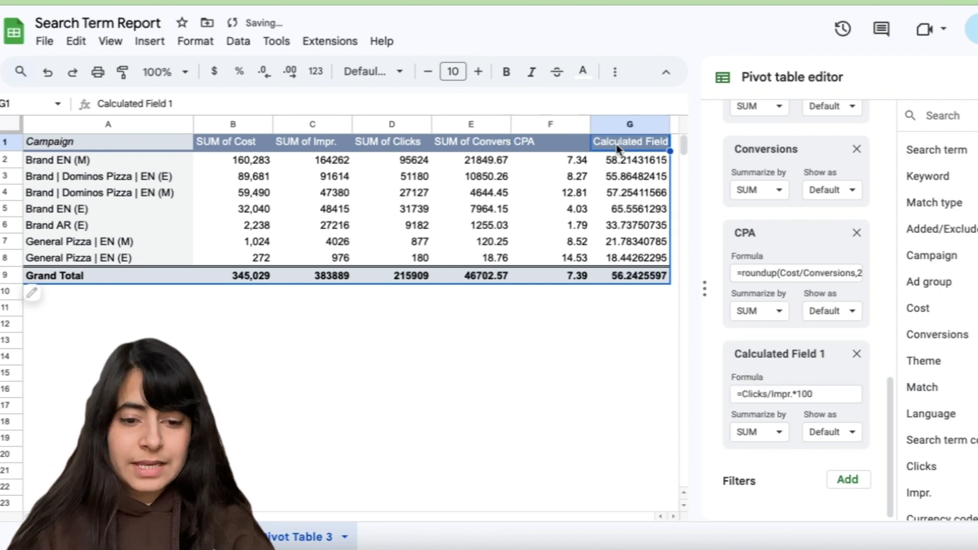
{"action": "type", "text": "CTR"}
{"action": "key", "text": "Return"}
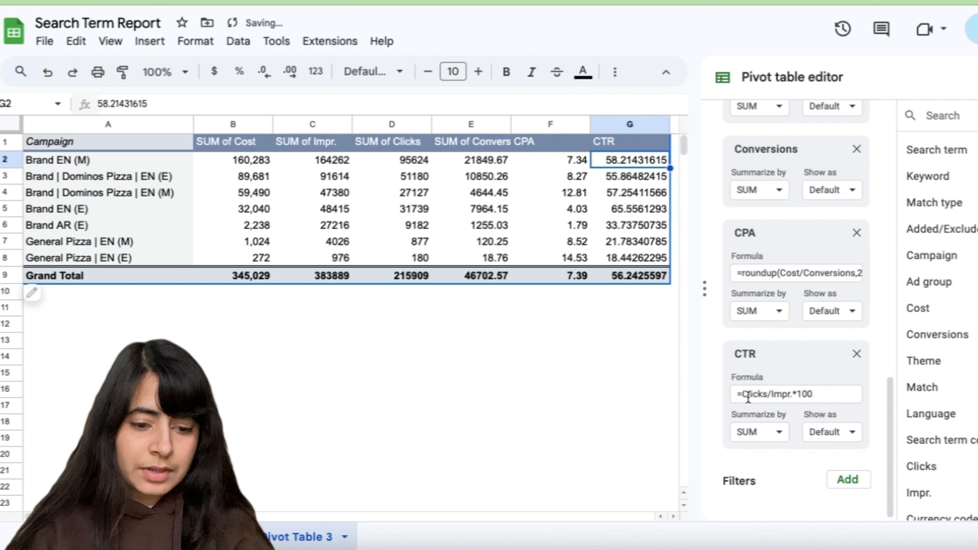
Step: Round the CTR formula up to whole numbers (e.g. 59, total 57) and close the pivot editor
{"action": "left_click", "coordinate": [741, 393]}
{"action": "type", "text": "round"}
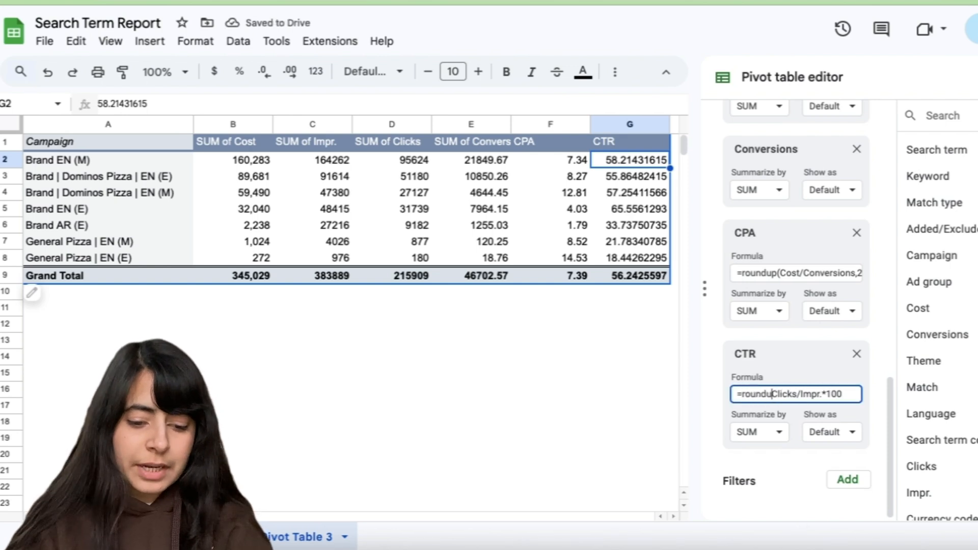
{"action": "type", "text": "up("}
{"action": "key", "text": "shift+End"}
{"action": "key", "text": "Right"}
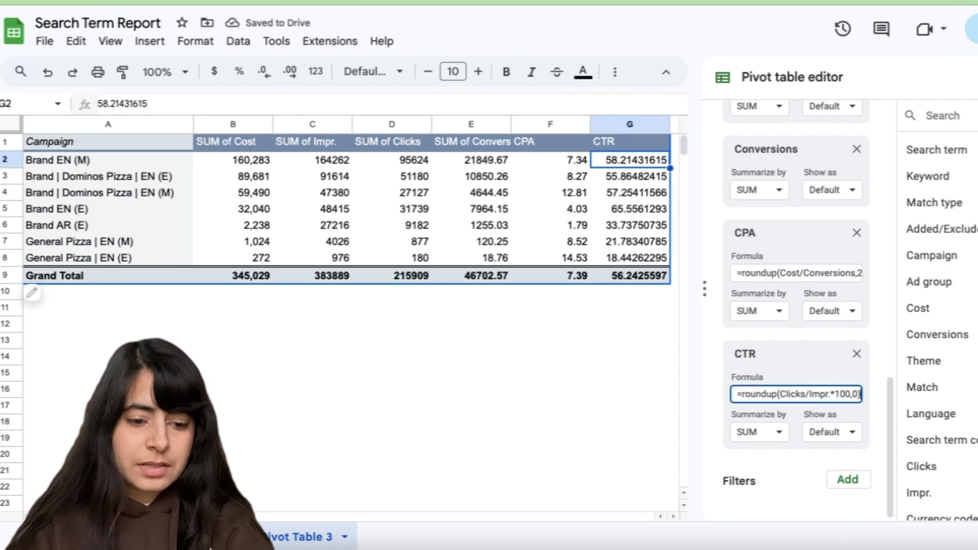
{"action": "key", "text": "Return"}
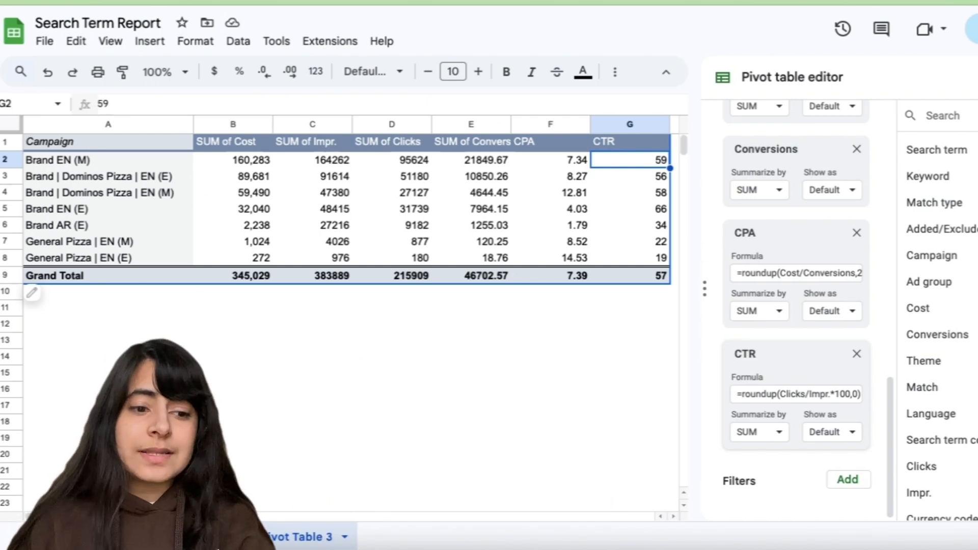
{"action": "left_click", "coordinate": [972, 76]}
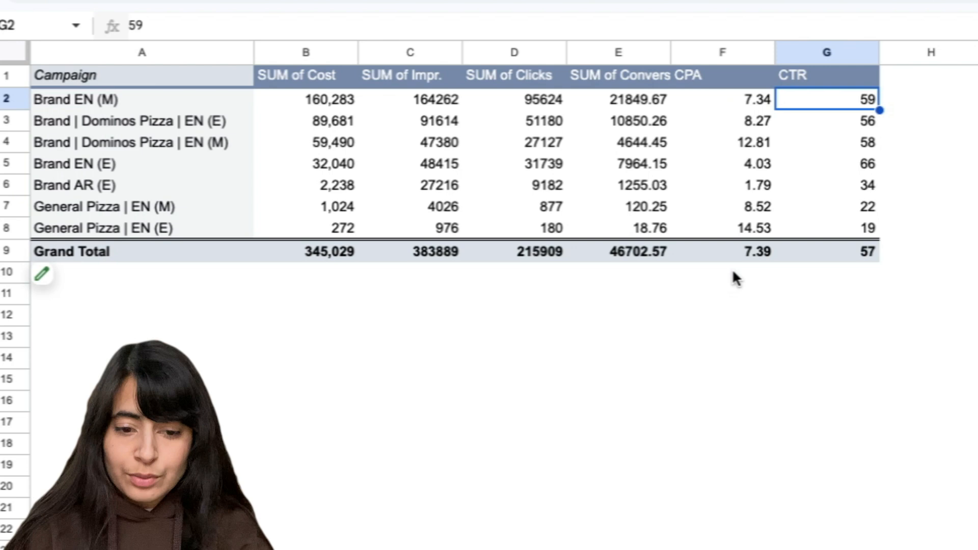
Step: Shade Brand AR (E)'s name and its lowest CPA of 1.79 light green
{"action": "left_click", "coordinate": [754, 190]}
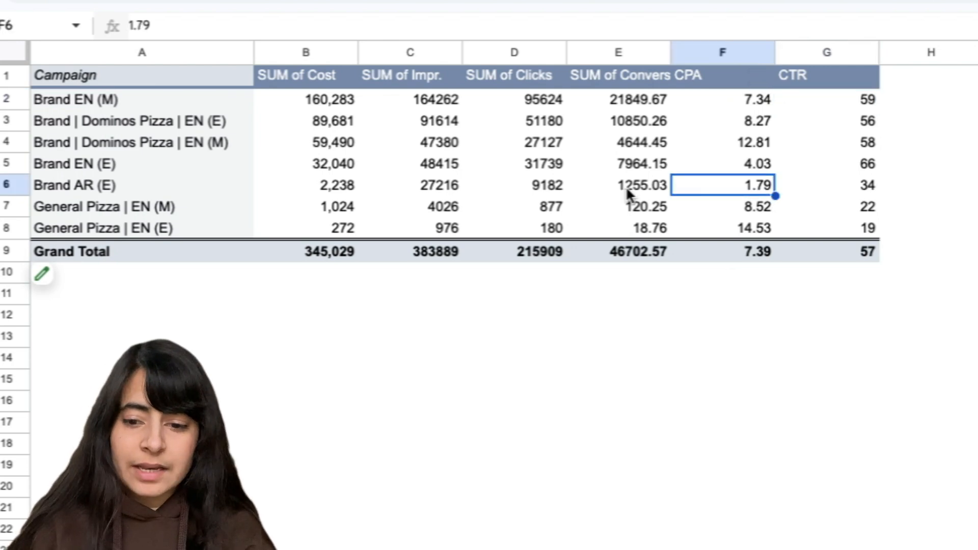
{"action": "left_click", "coordinate": [72, 184], "text": "ctrl"}
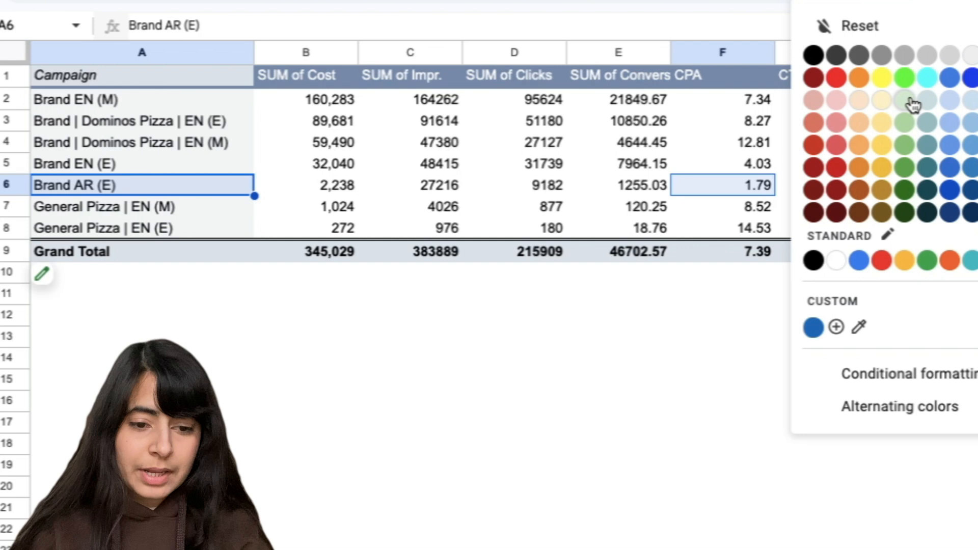
{"action": "left_click", "coordinate": [913, 102]}
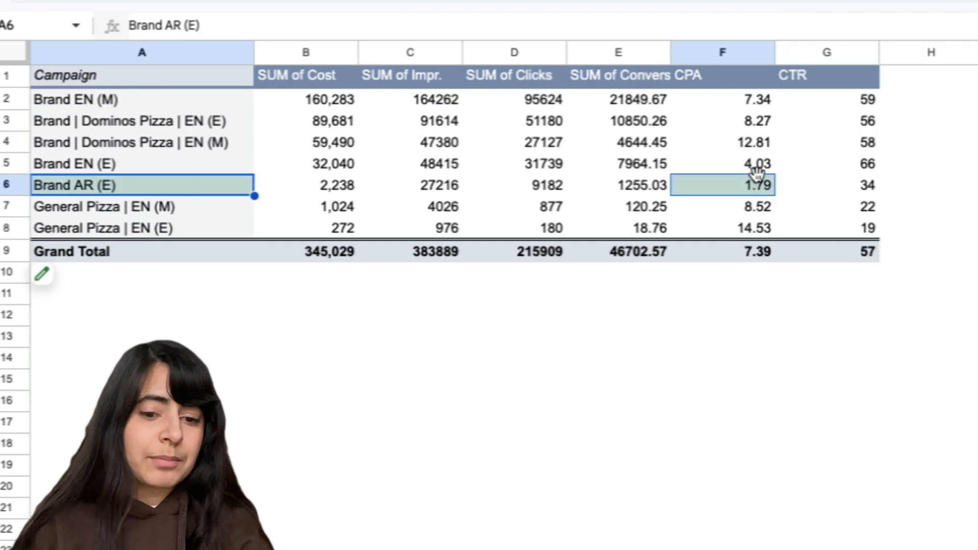
Step: Select the Brand EN (E) campaign name and its 4.03 CPA value
{"action": "left_click", "coordinate": [749, 187]}
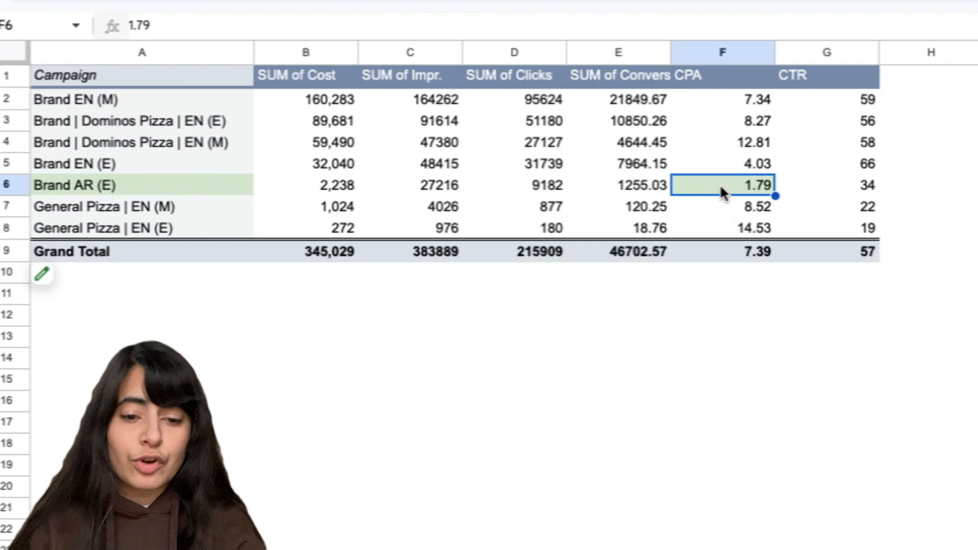
{"action": "left_click", "coordinate": [751, 162]}
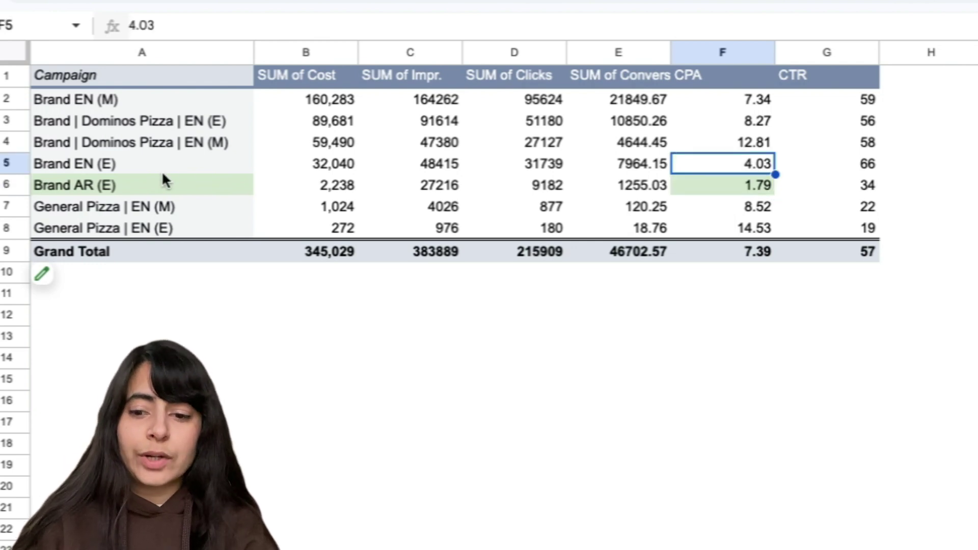
{"action": "left_click", "coordinate": [69, 164]}
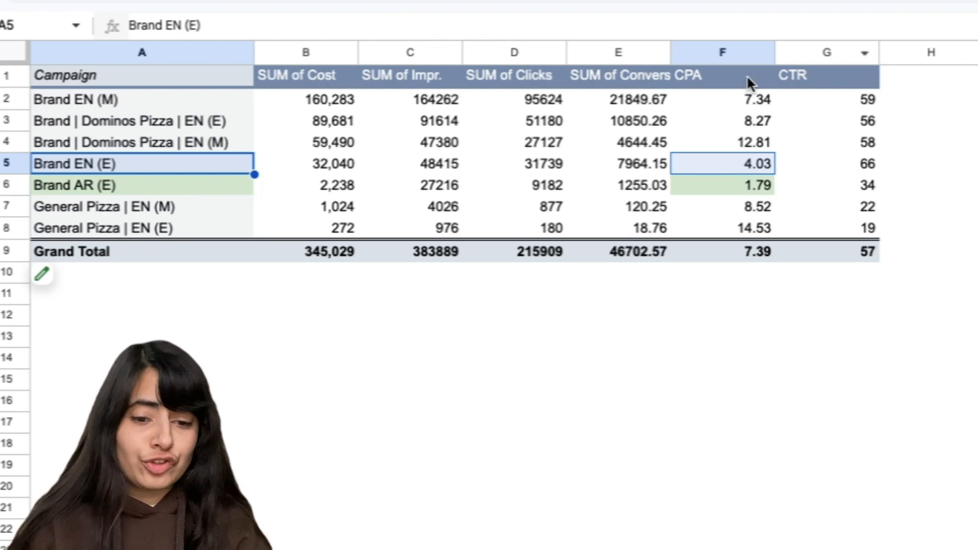
Step: Shade the three highest-CPA campaigns (8.27, 12.81, 14.53) and their names light red
{"action": "left_click", "coordinate": [751, 144]}
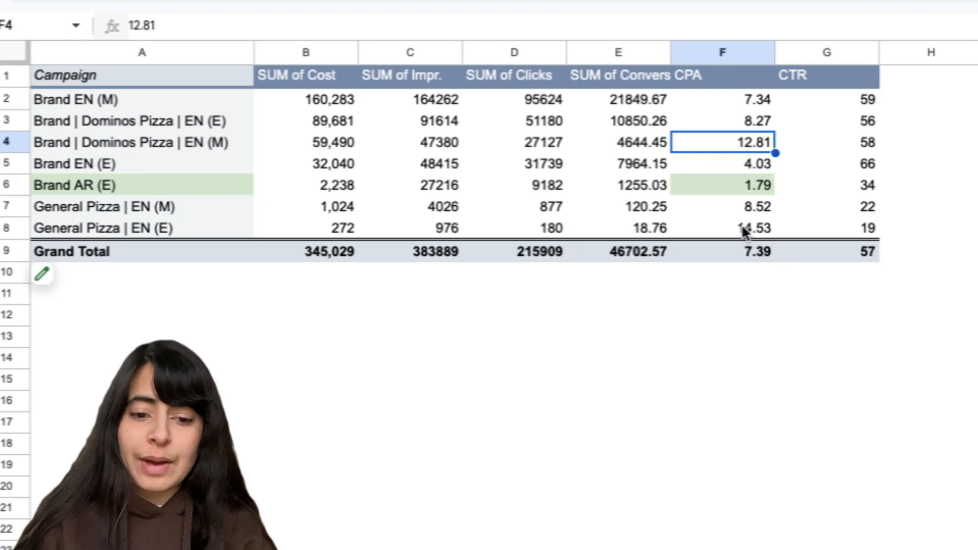
{"action": "left_click", "coordinate": [745, 229], "text": "ctrl"}
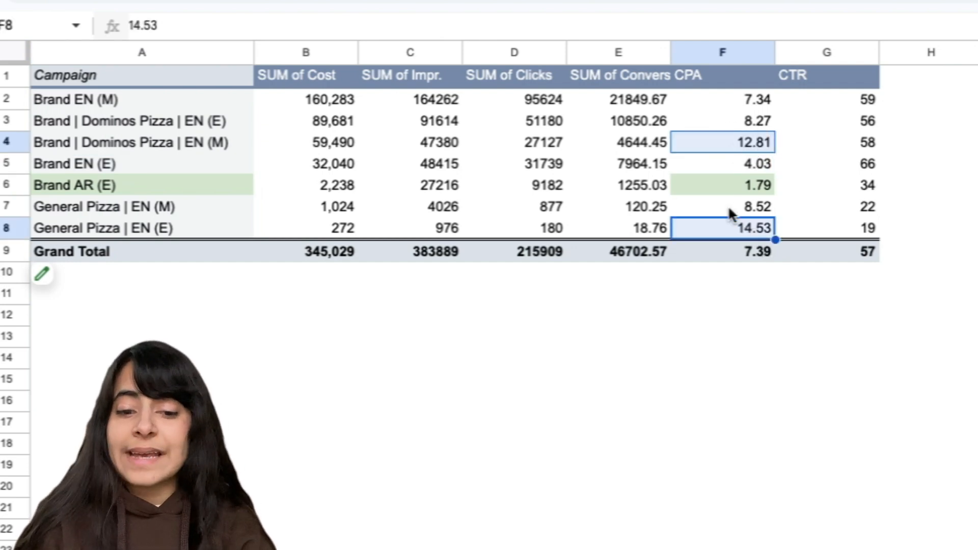
{"action": "left_click", "coordinate": [726, 124], "text": "ctrl"}
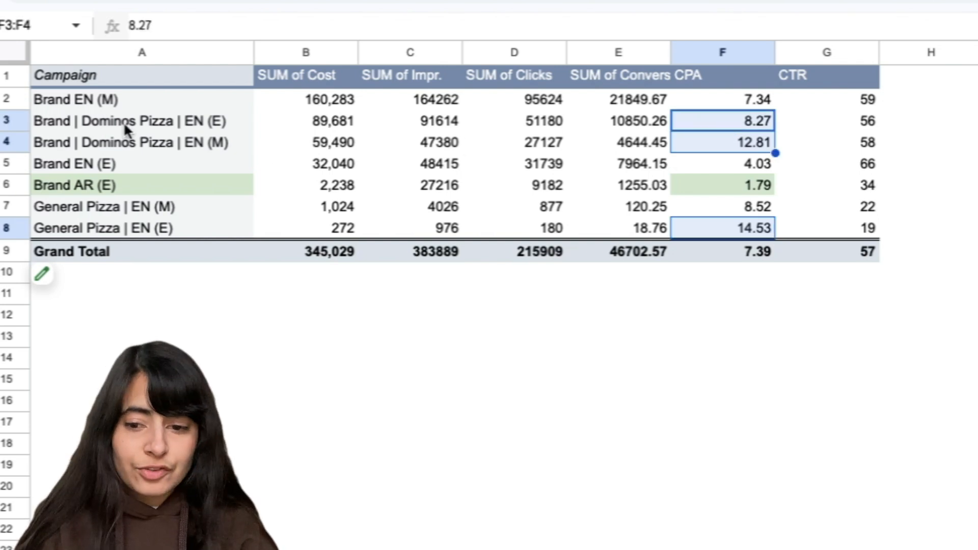
{"action": "left_click", "coordinate": [80, 123], "text": "ctrl"}
{"action": "left_click", "coordinate": [93, 142], "text": "ctrl+shift"}
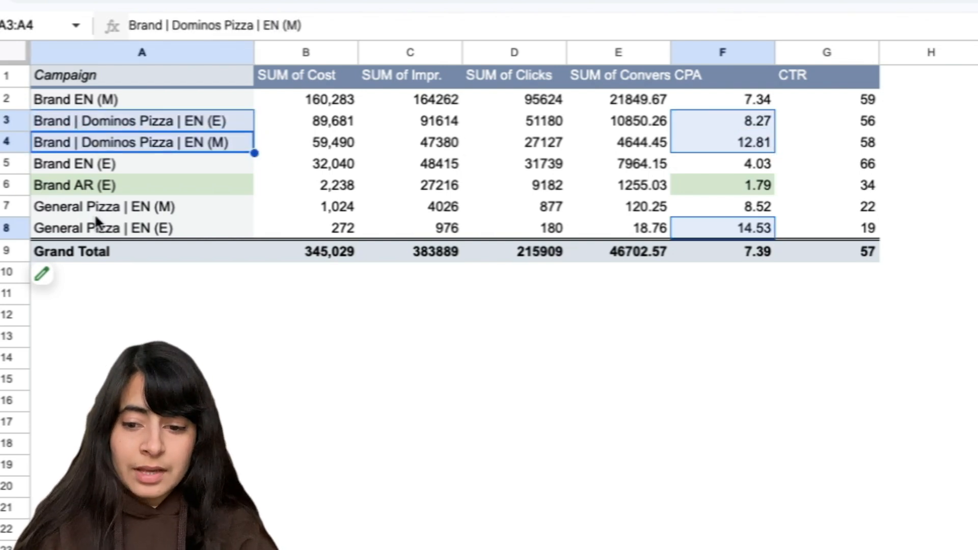
{"action": "left_click", "coordinate": [90, 228], "text": "ctrl"}
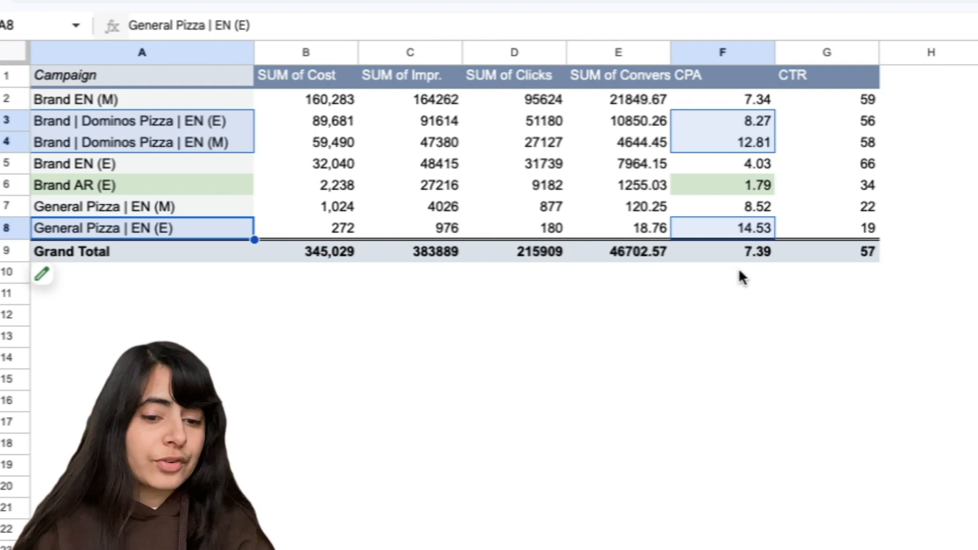
{"action": "left_click", "coordinate": [802, 4]}
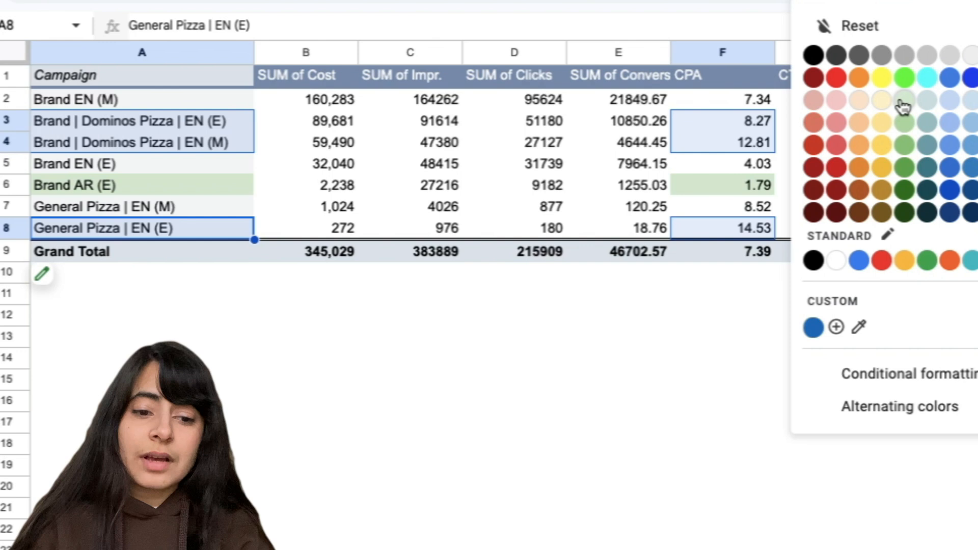
{"action": "left_click", "coordinate": [837, 100]}
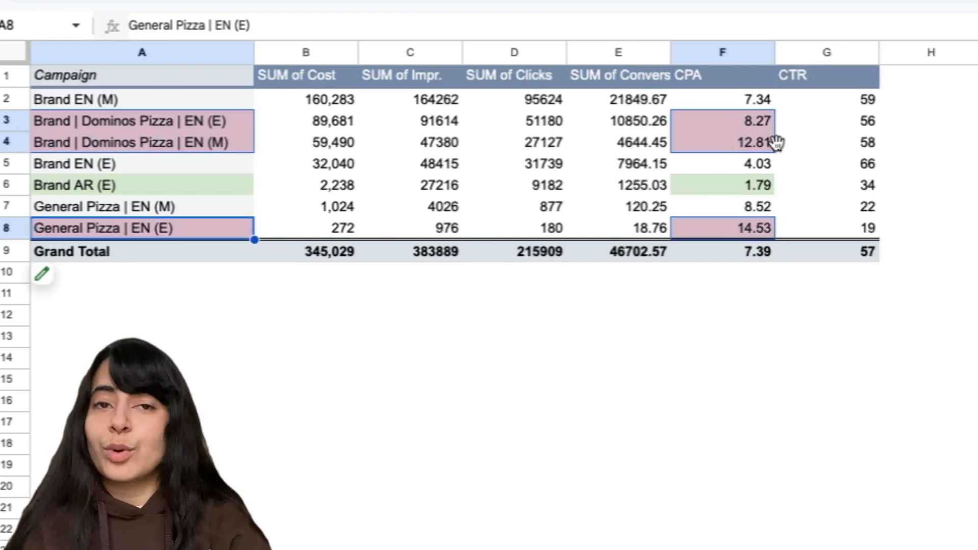
Step: Enter the header CVR in cell H1 beside the CTR column
{"action": "left_click", "coordinate": [835, 100]}
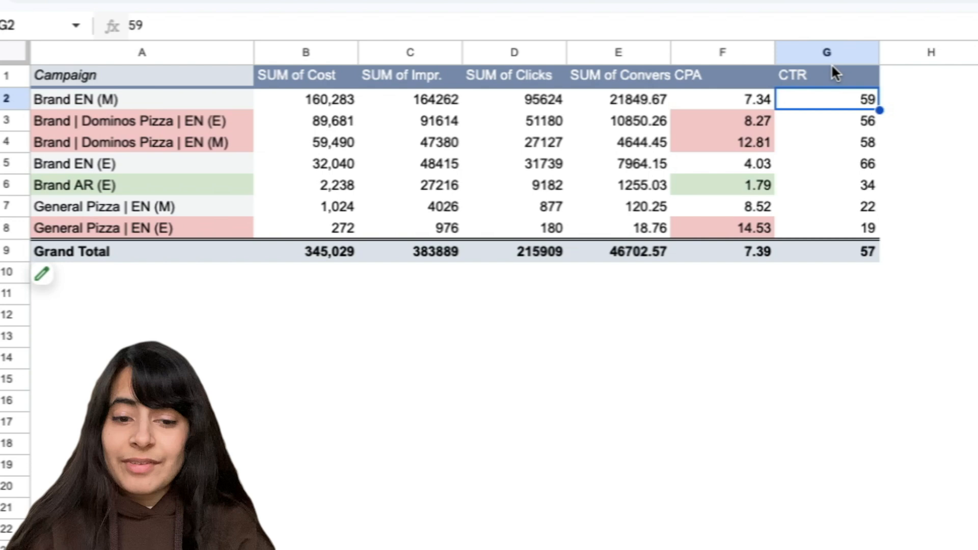
{"action": "left_click", "coordinate": [916, 80]}
{"action": "type", "text": "C"}
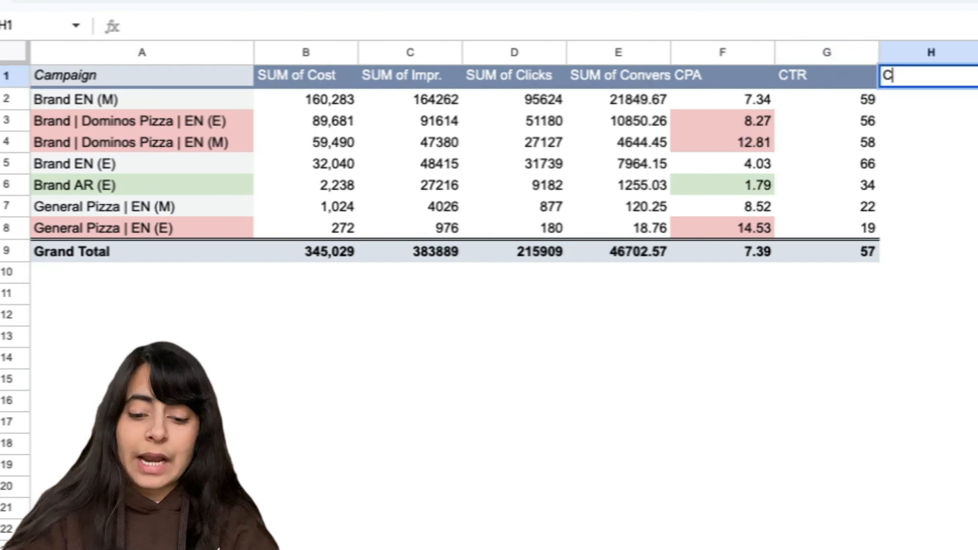
{"action": "type", "text": "VR"}
{"action": "key", "text": "Return"}
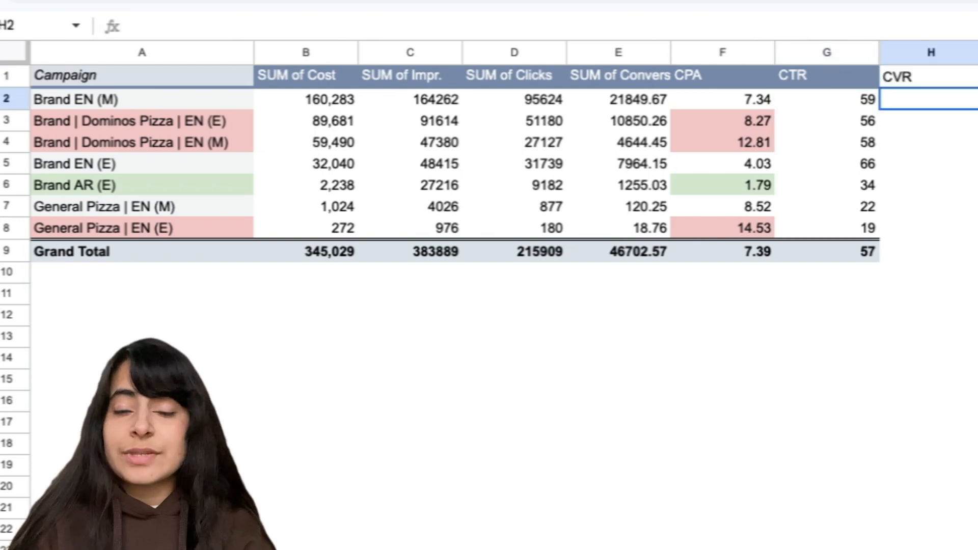